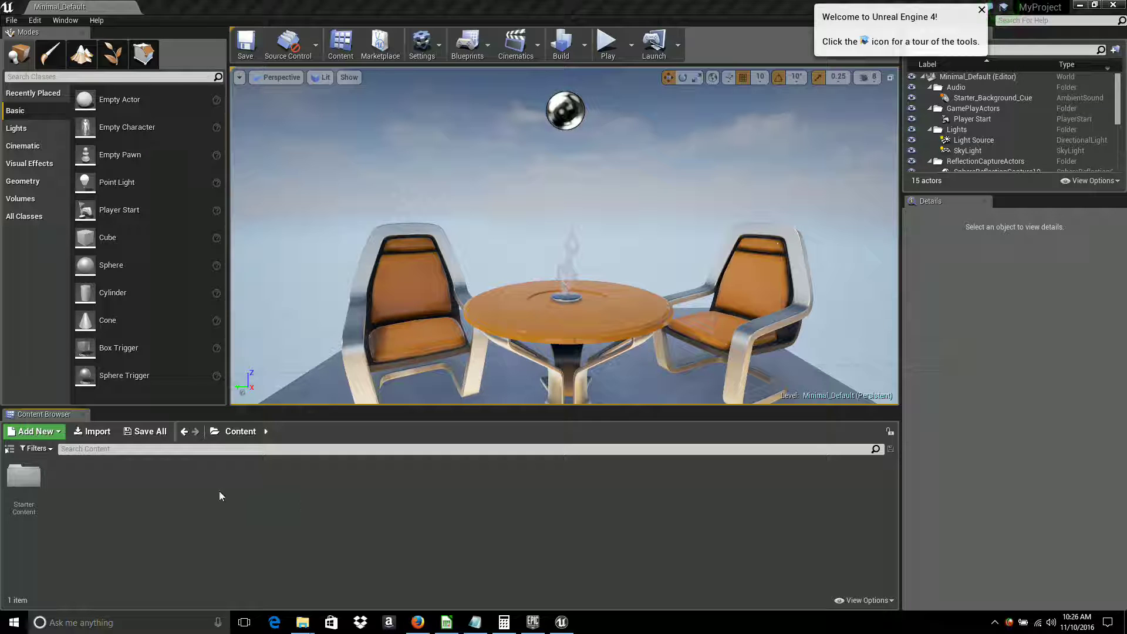
Import Color.png from the USGS_Unreal_Demo folder into Content as a texture.
click(97, 430)
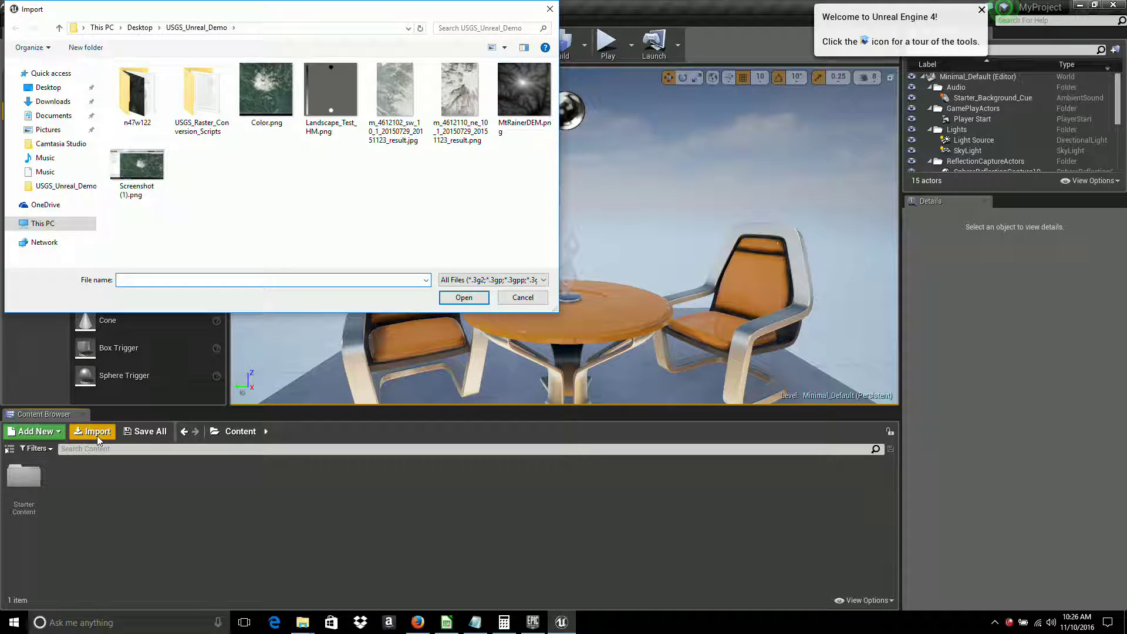
click(263, 82)
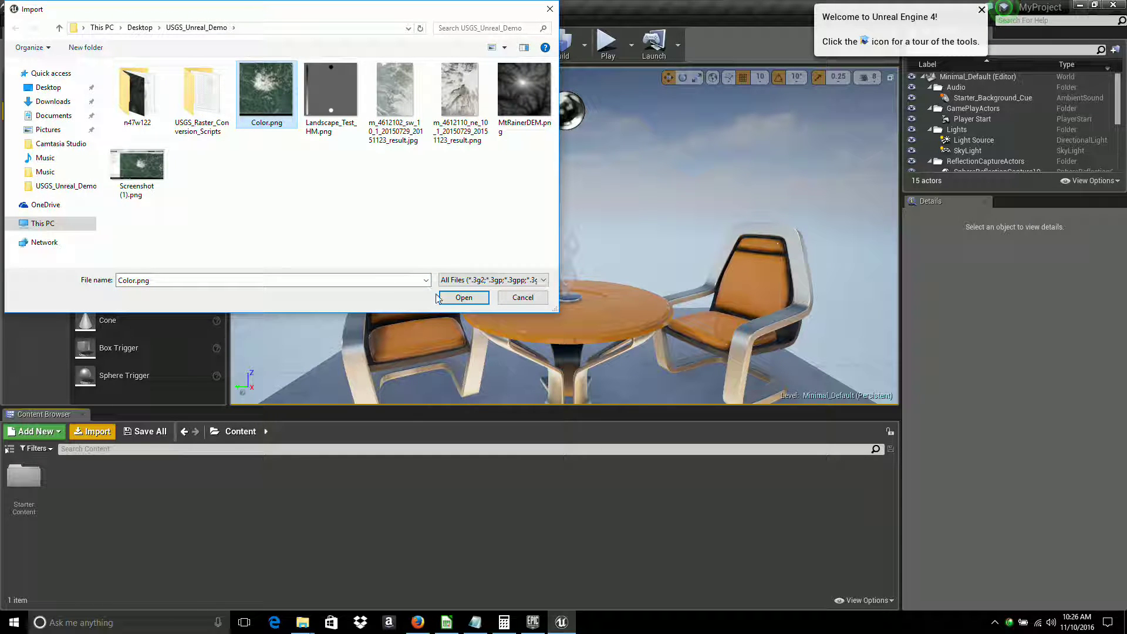
click(460, 296)
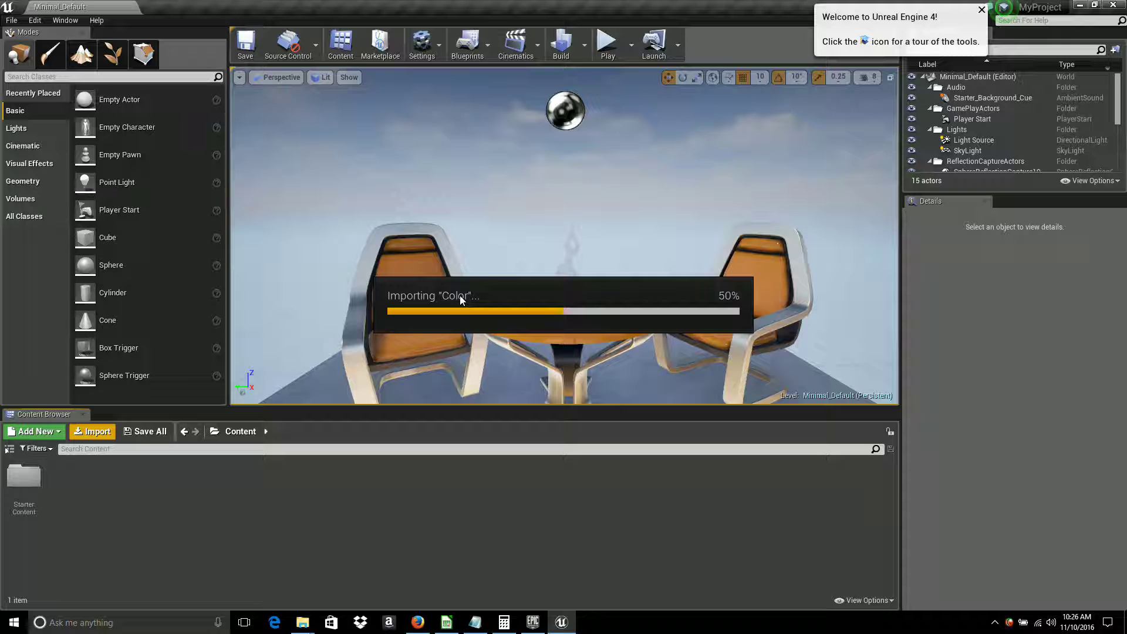
Create a basic Material asset in the Content Browser, keeping the default name NewMaterial.
right_click(155, 484)
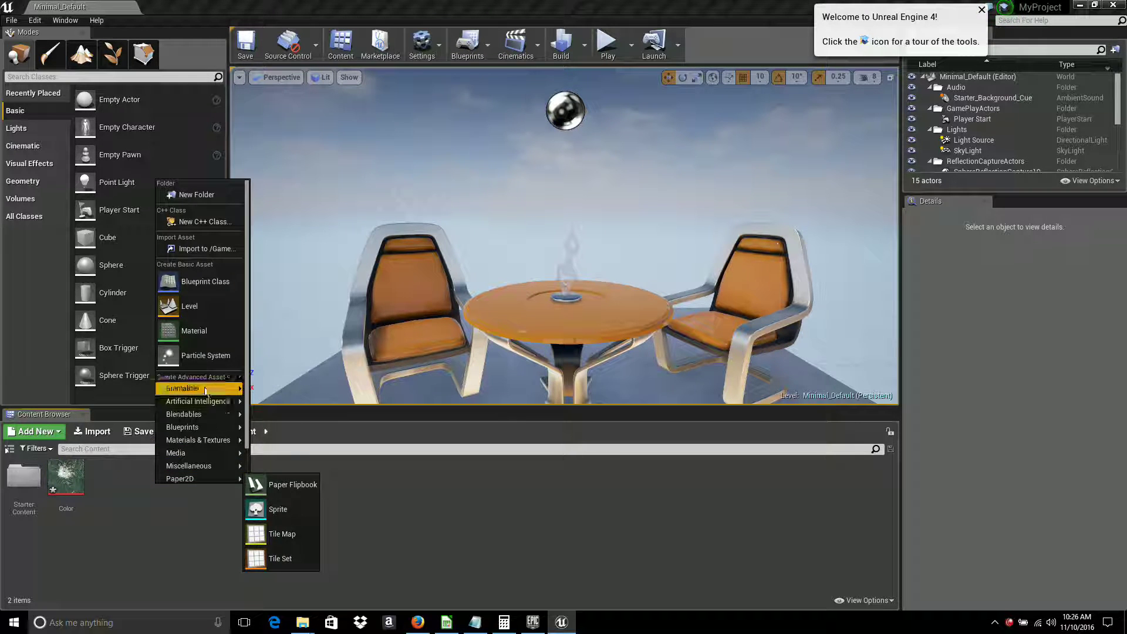
click(178, 329)
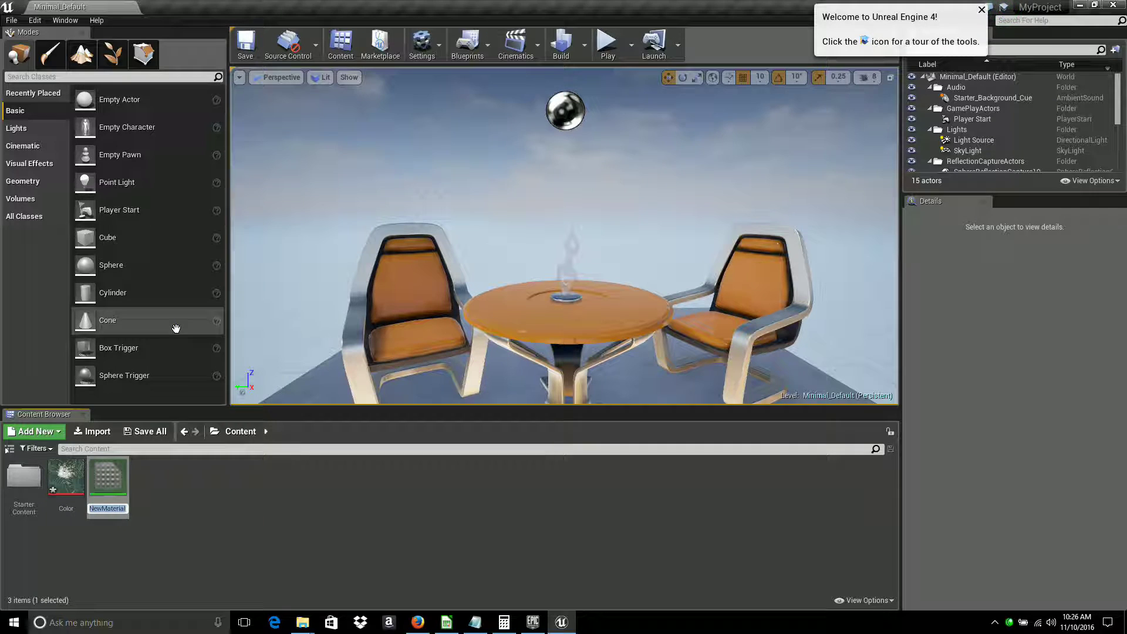
click(112, 472)
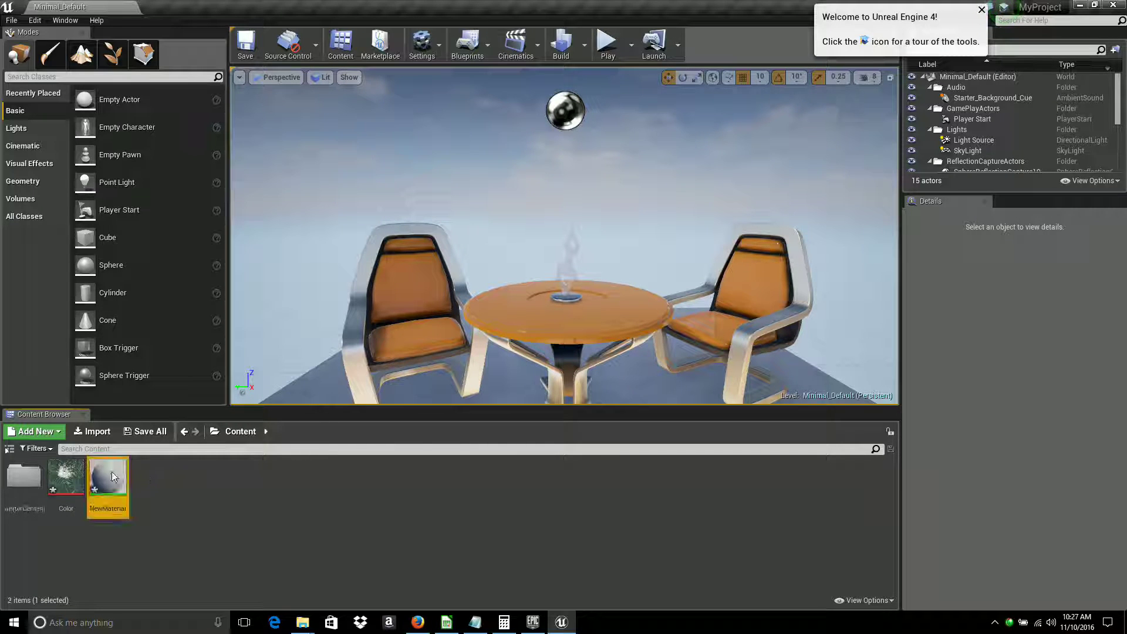
Open NewMaterial in the material editor and pan the graph to make room.
double_click(111, 472)
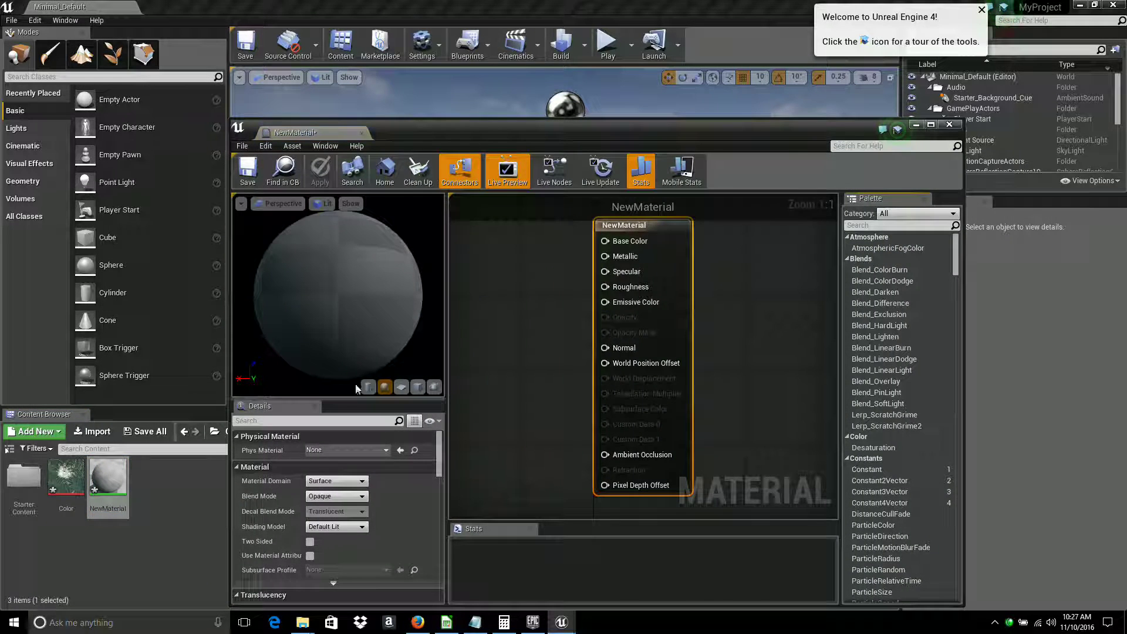
right_drag(494, 349, 613, 368)
right_click(551, 302)
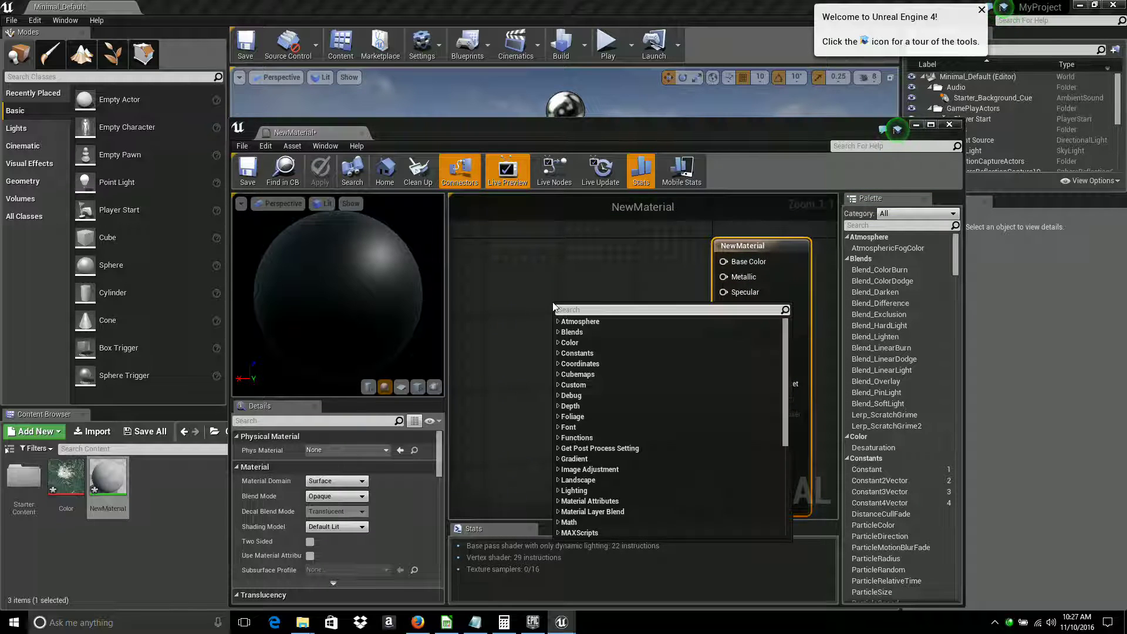
text(te)
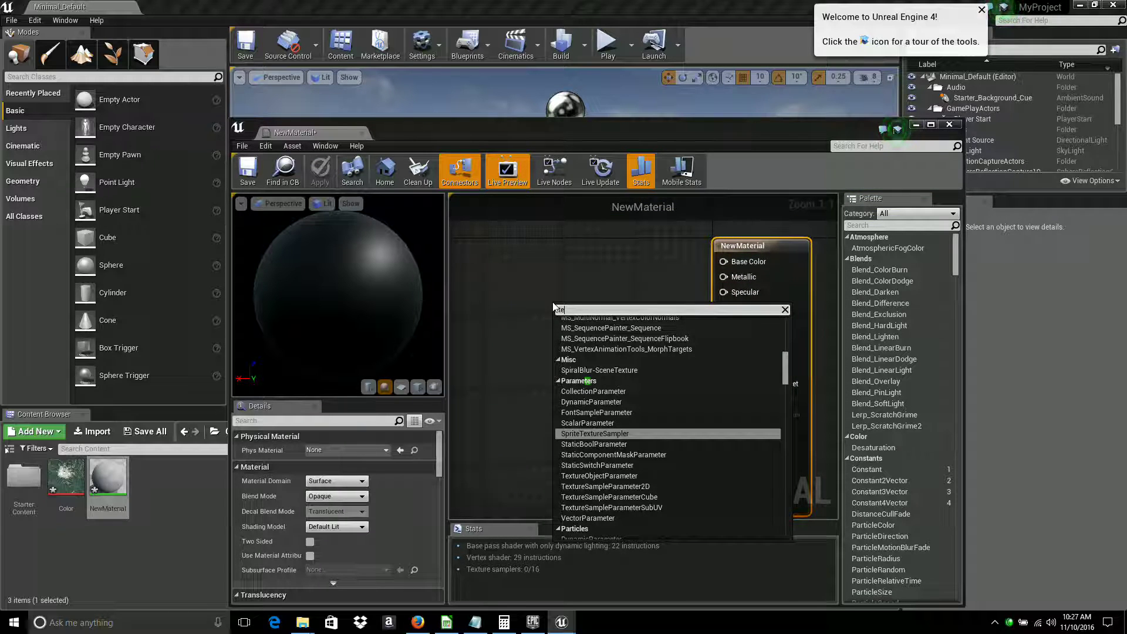
text(xt)
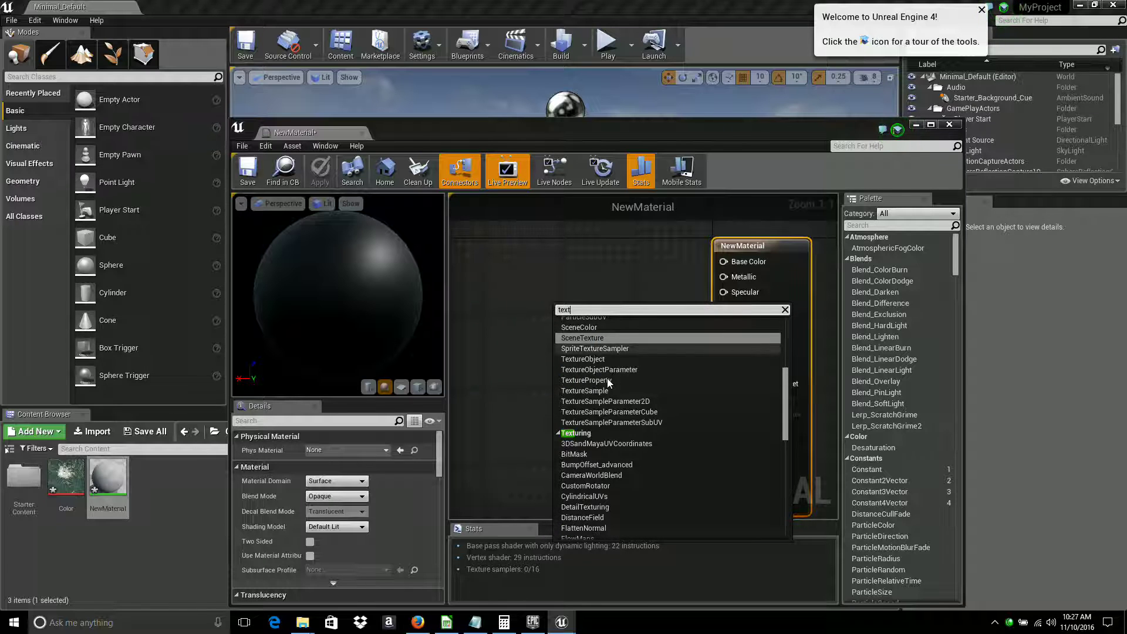
key(Escape)
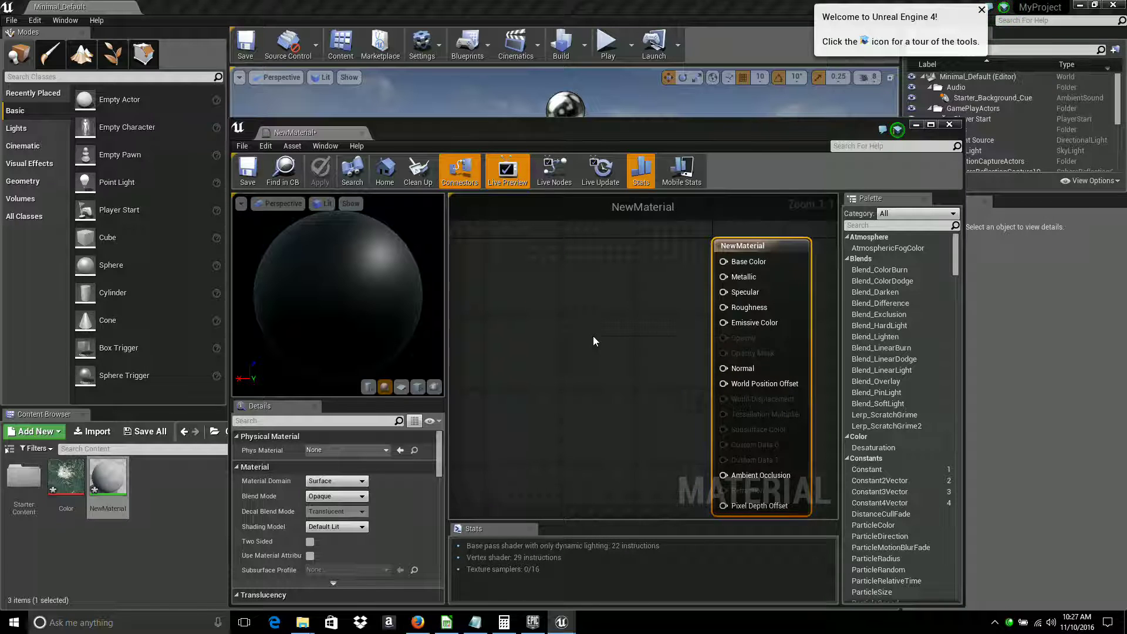
Add a TextureSample node from a 'text' search and place it beside Base Color.
right_click(593, 335)
text(text)
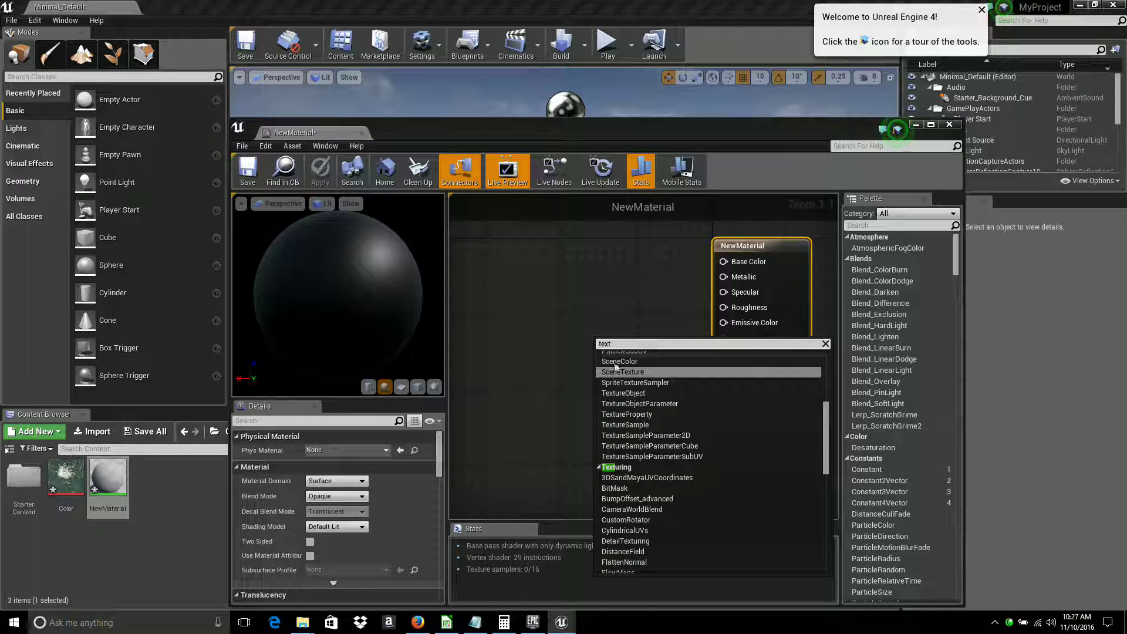
click(632, 424)
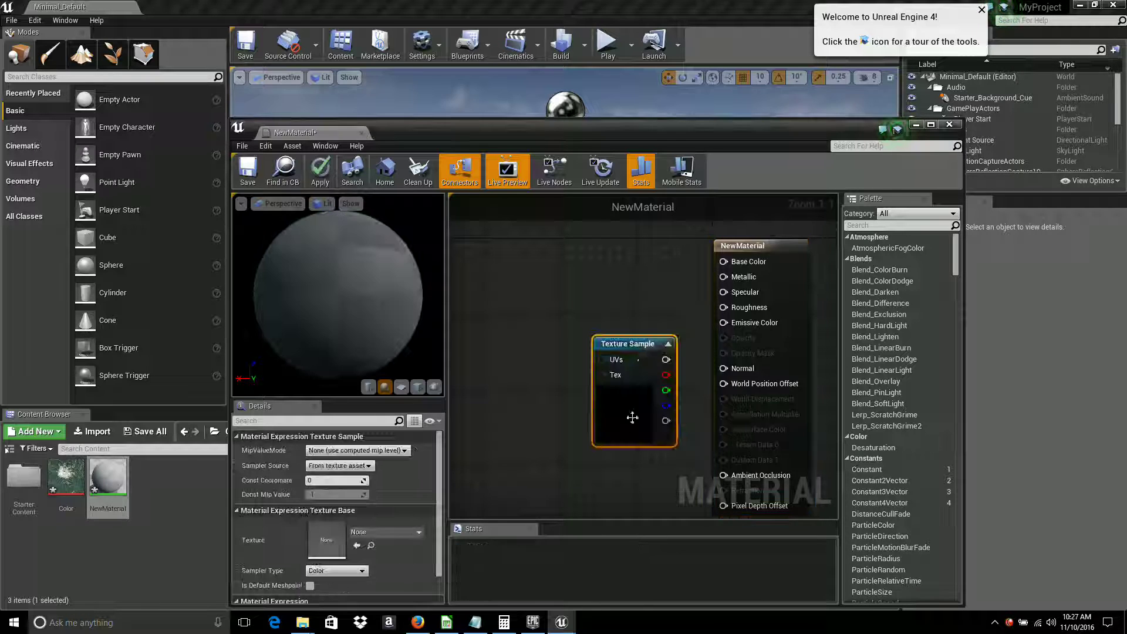
drag(637, 281, 723, 262)
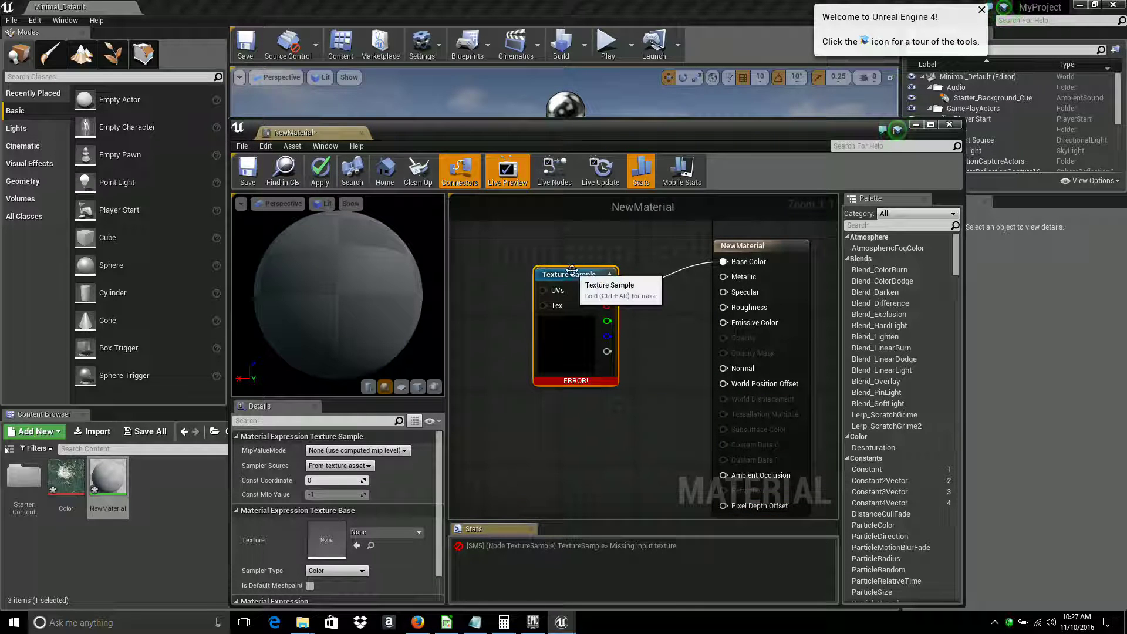
drag(566, 271, 614, 271)
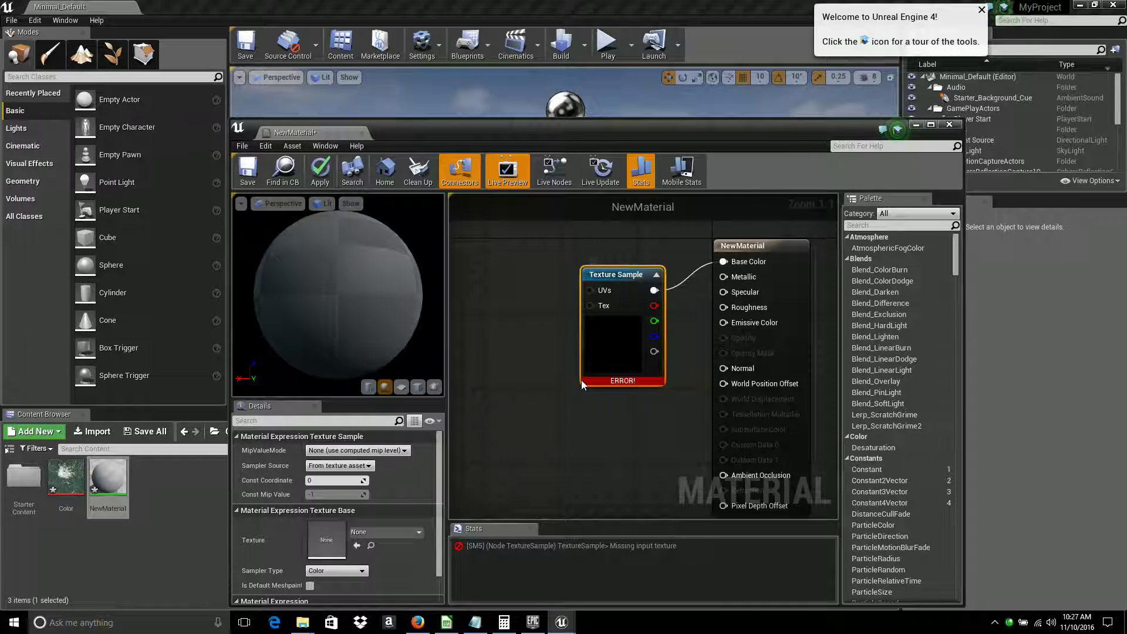
Add a LandscapeLayerCoords node from the Palette and wire it into the Texture Sample UVs.
drag(955, 253, 963, 316)
scroll(949, 329, up, 2)
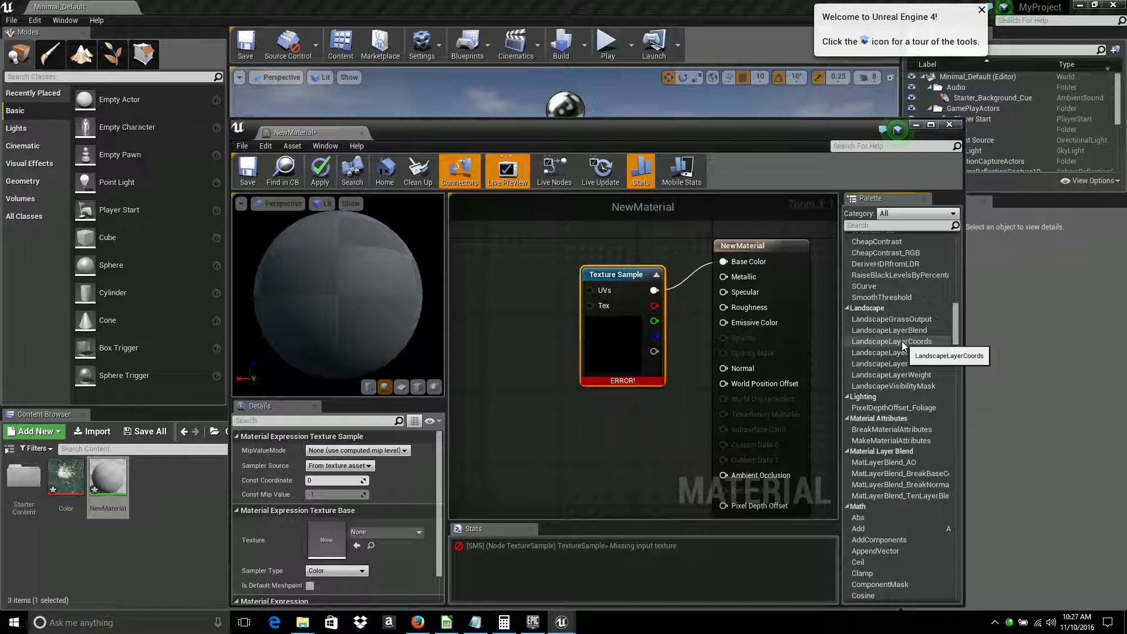
drag(901, 341, 462, 286)
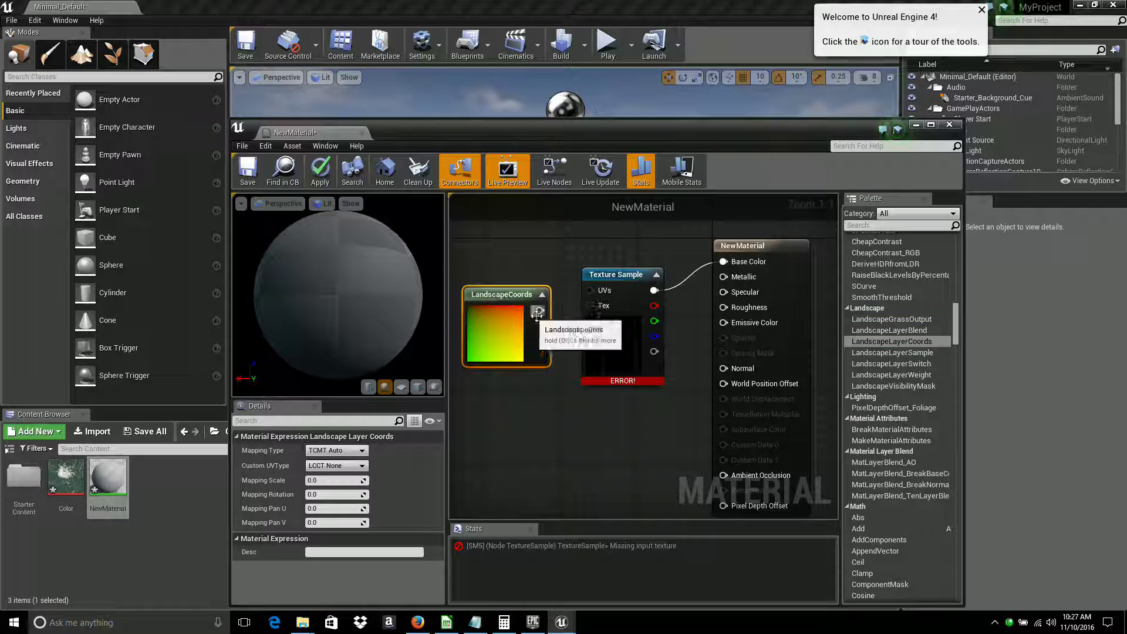
drag(540, 309, 594, 290)
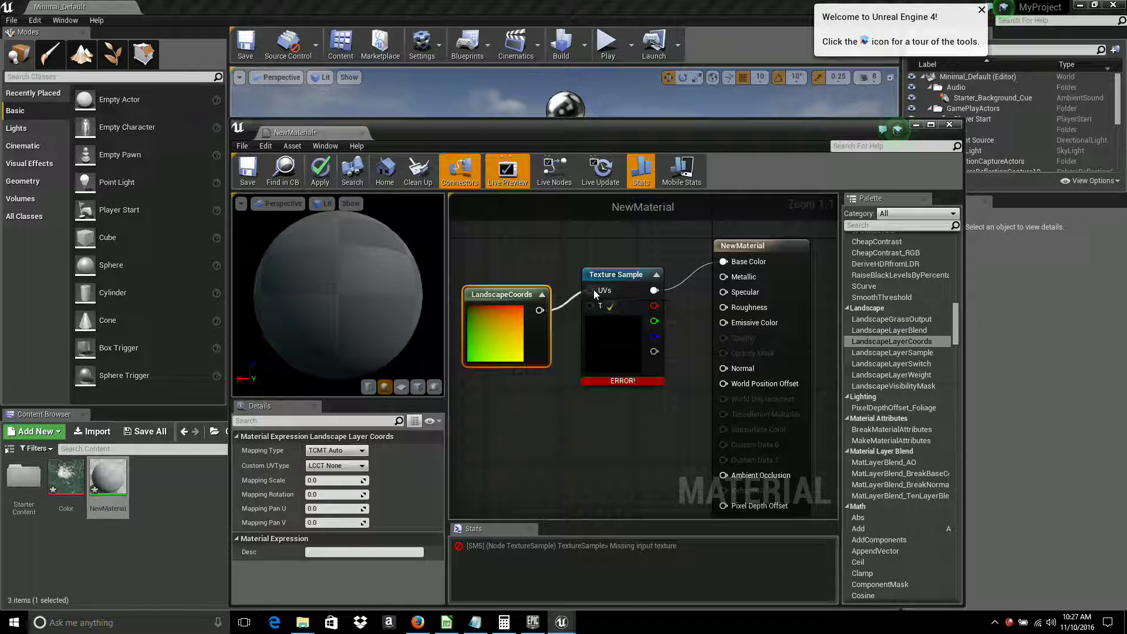
drag(506, 295, 511, 321)
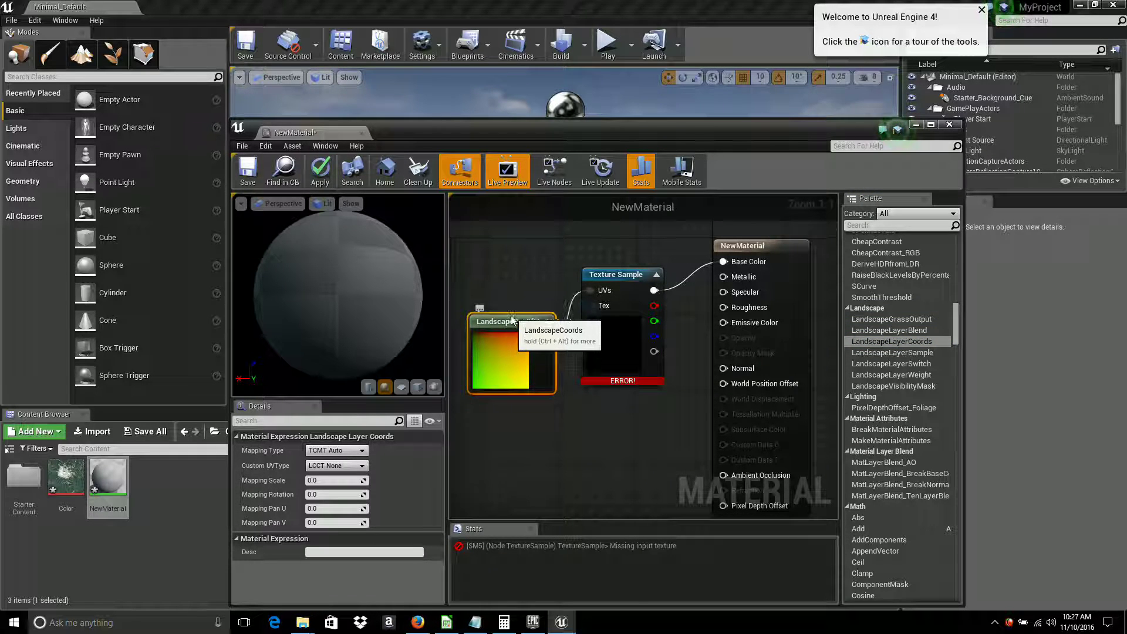
drag(624, 269, 632, 269)
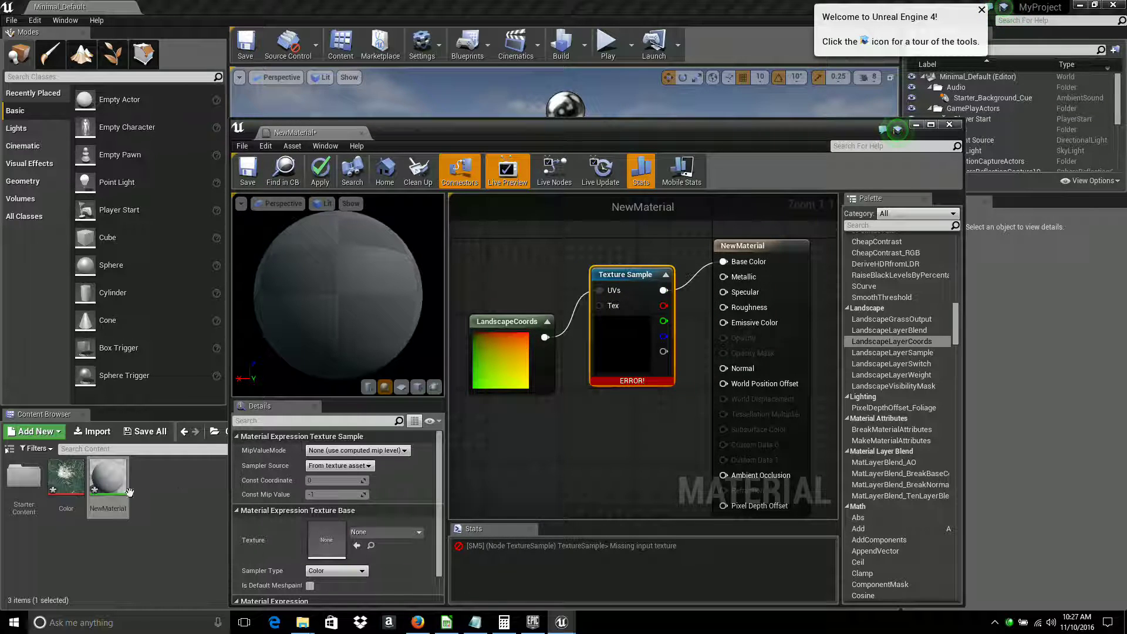
Assign the Color texture to the Texture Sample, save NewMaterial, and minimize the editor.
click(60, 483)
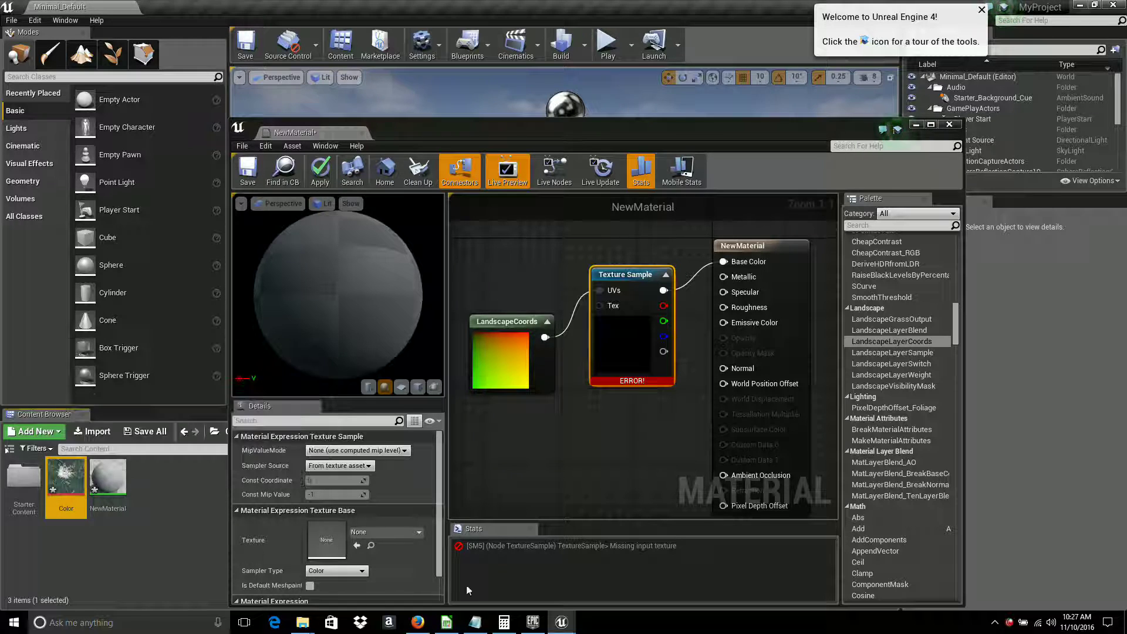
click(357, 545)
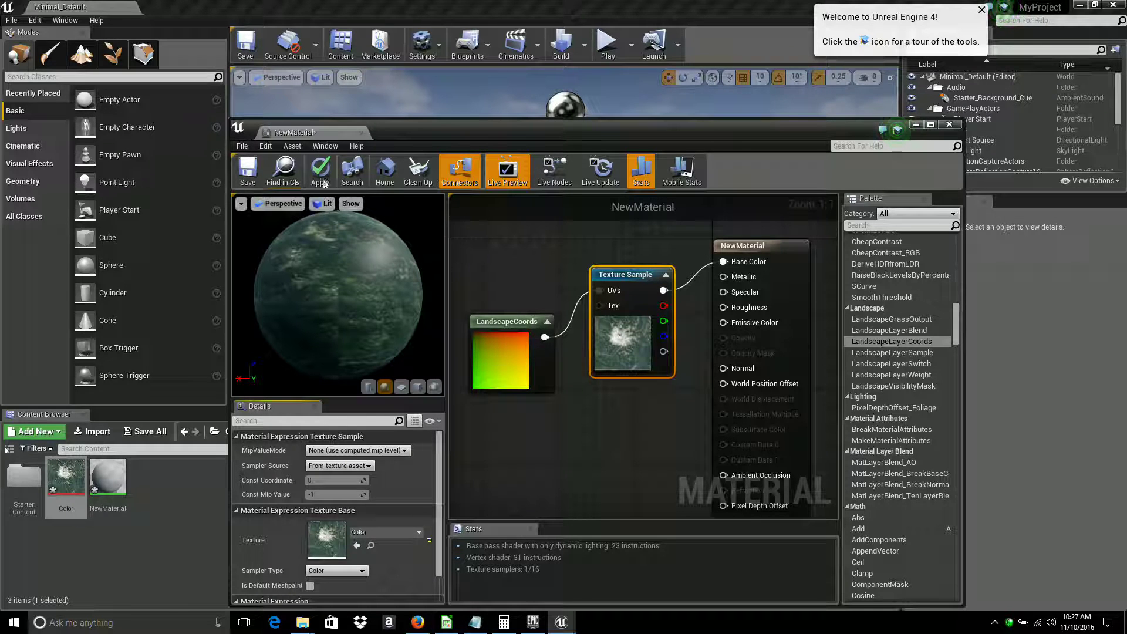
click(245, 174)
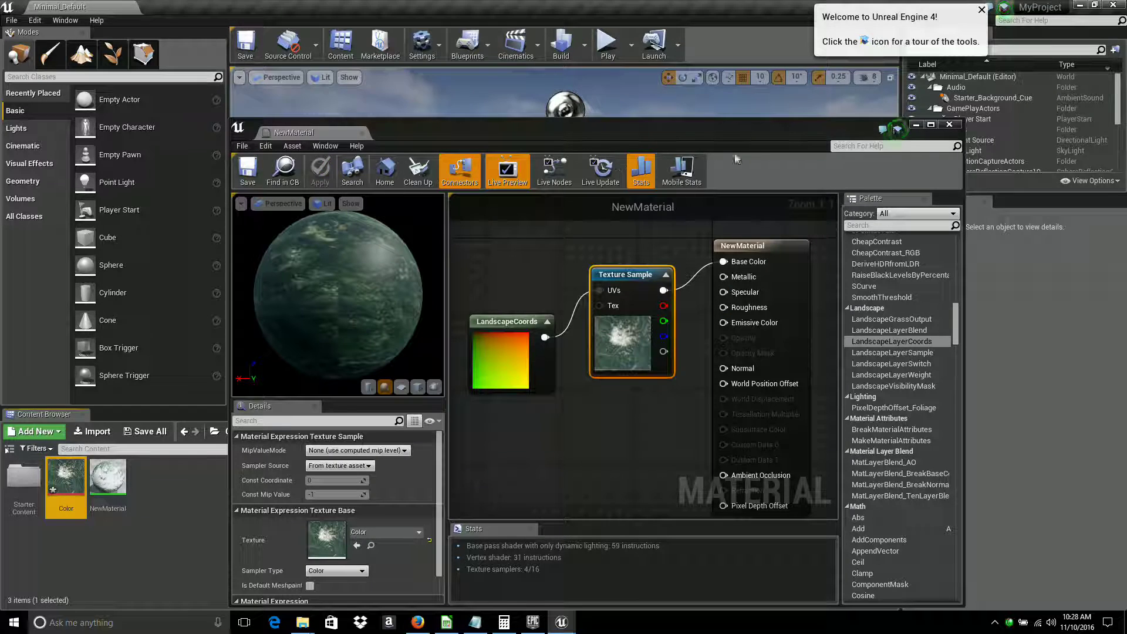
click(916, 124)
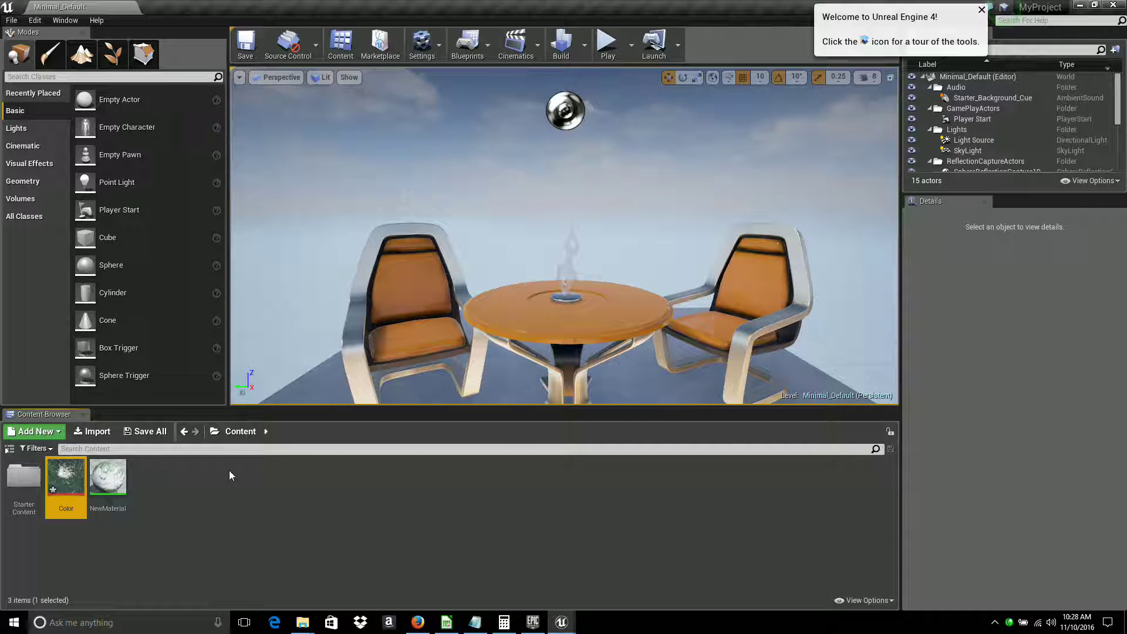
click(106, 474)
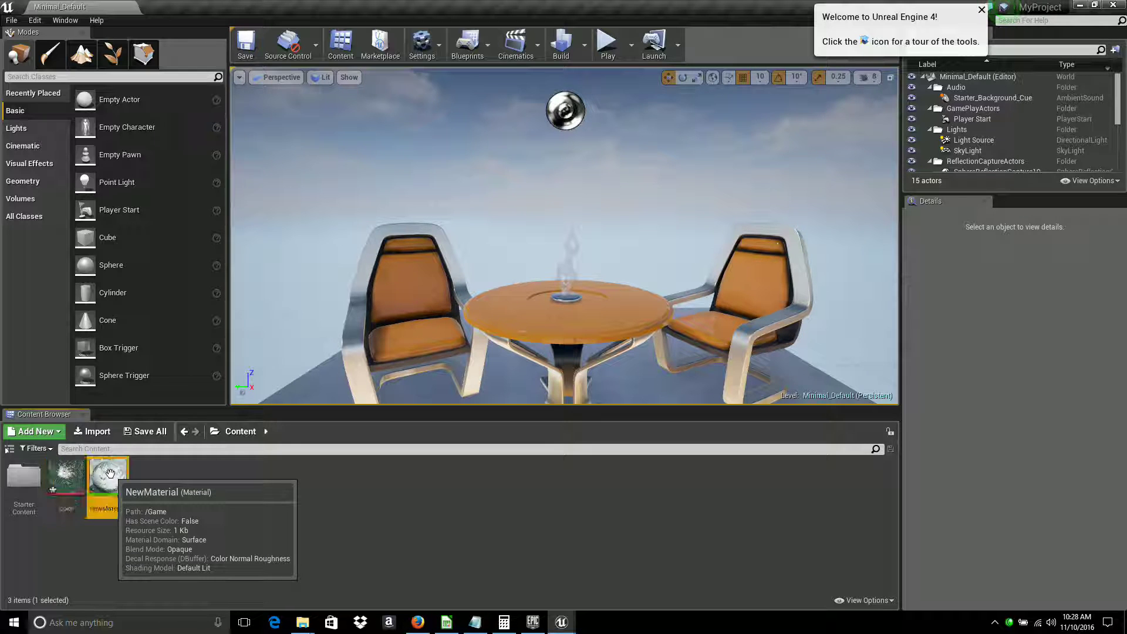
click(82, 55)
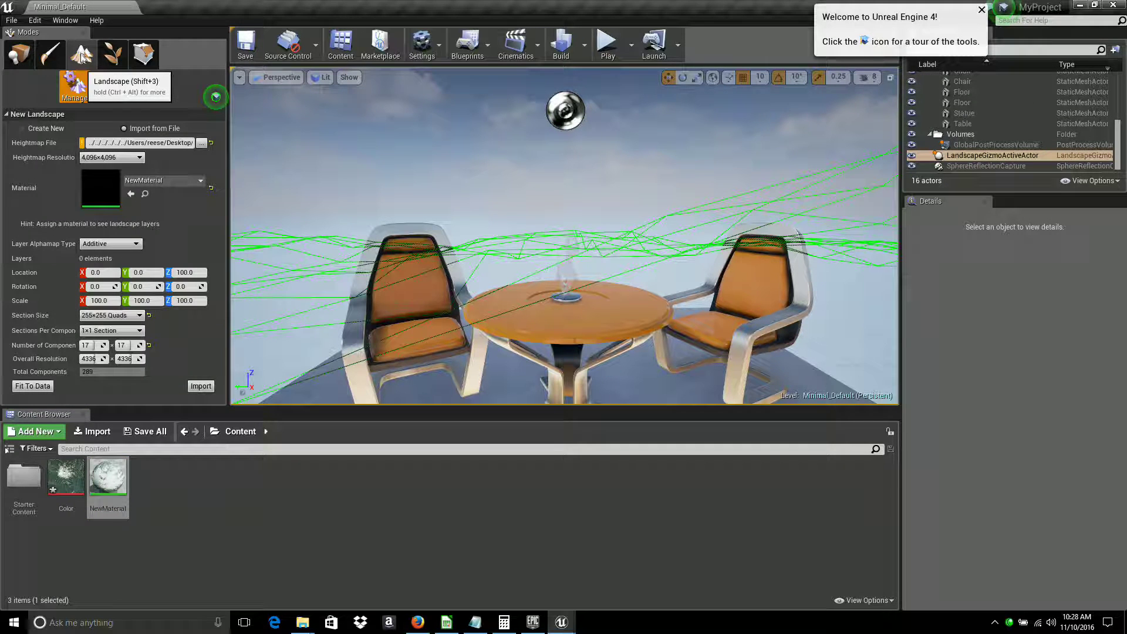
click(201, 144)
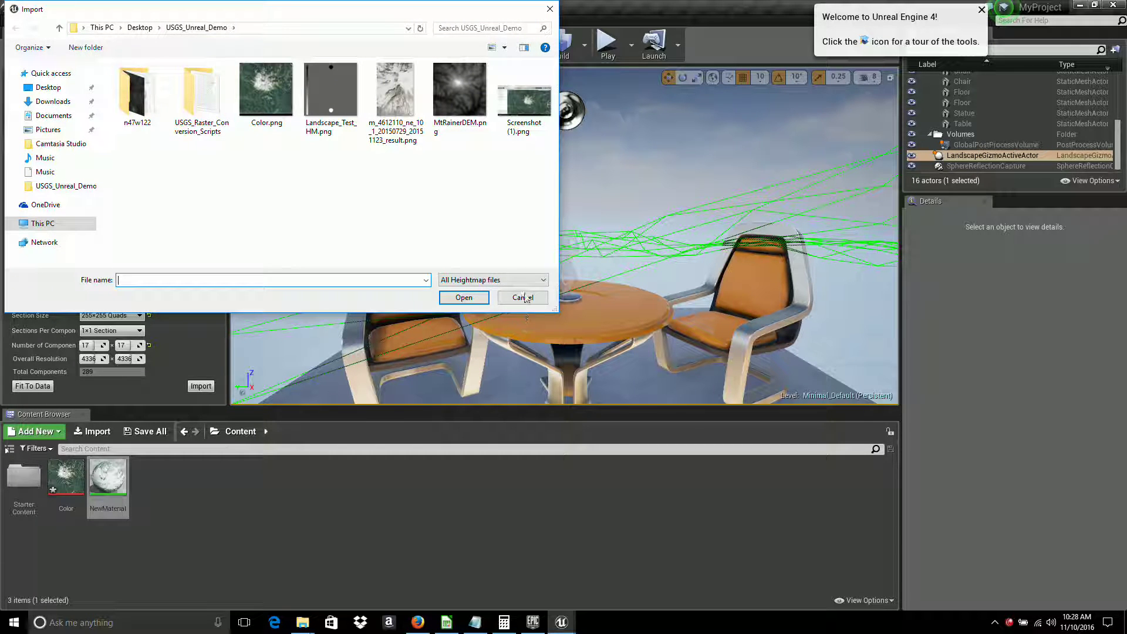
click(522, 297)
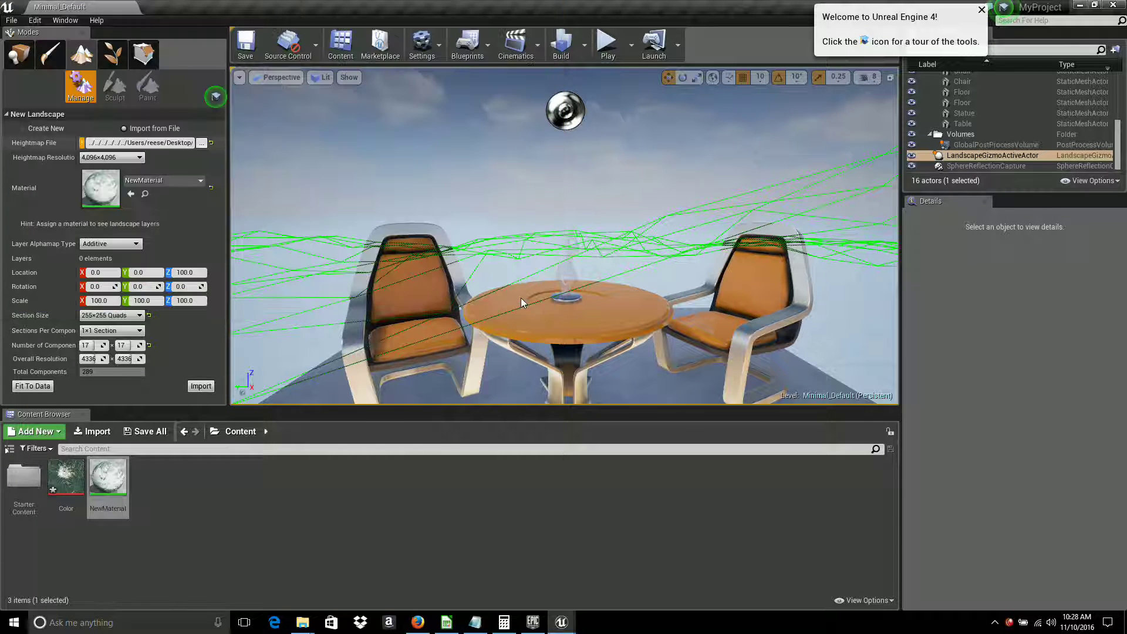
click(19, 57)
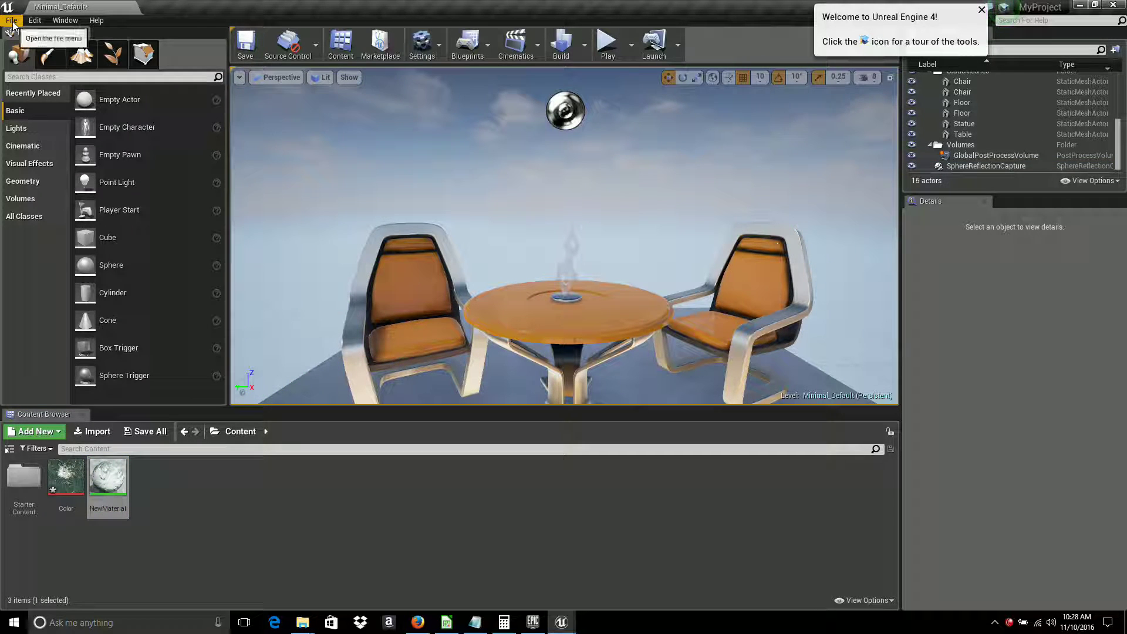
Create a new Empty Level without saving the chair-and-table level.
click(13, 23)
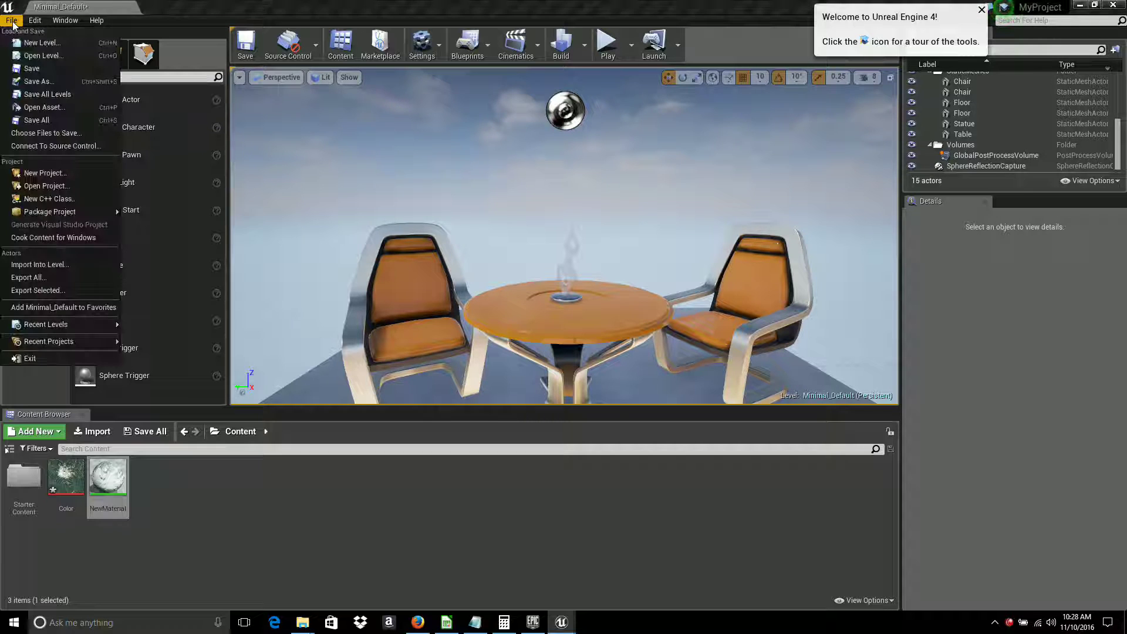
click(37, 43)
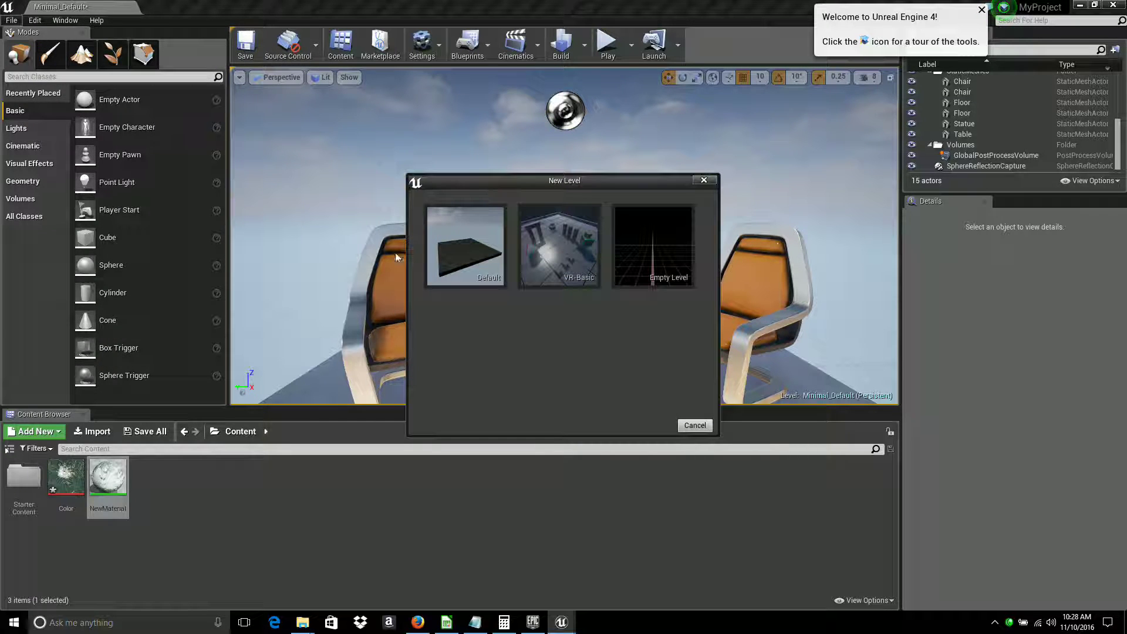
click(658, 250)
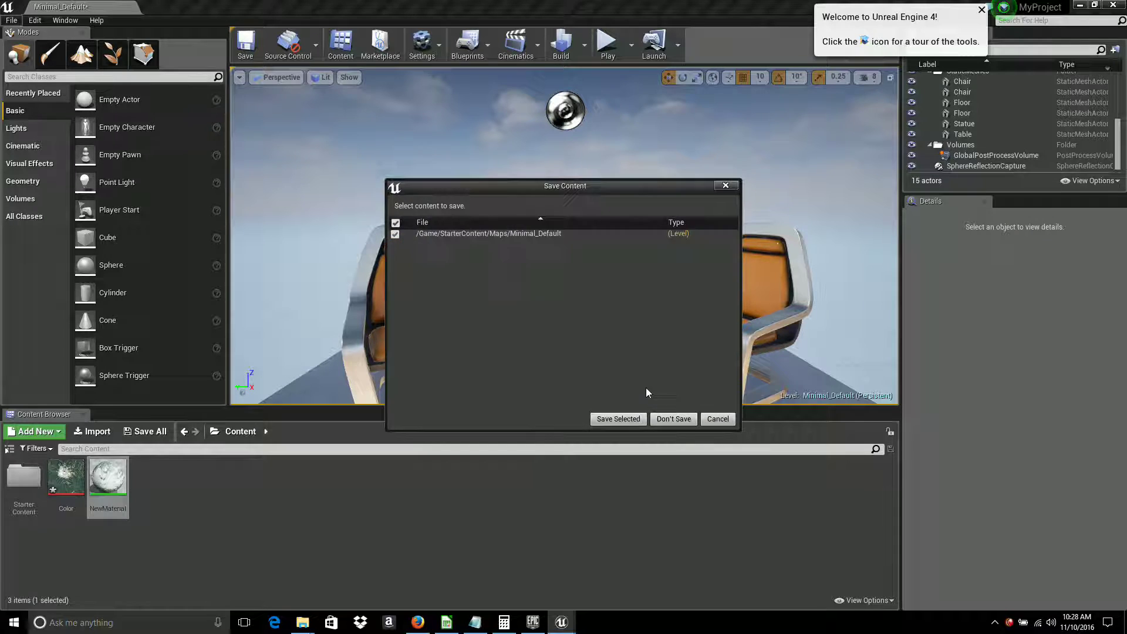
click(671, 419)
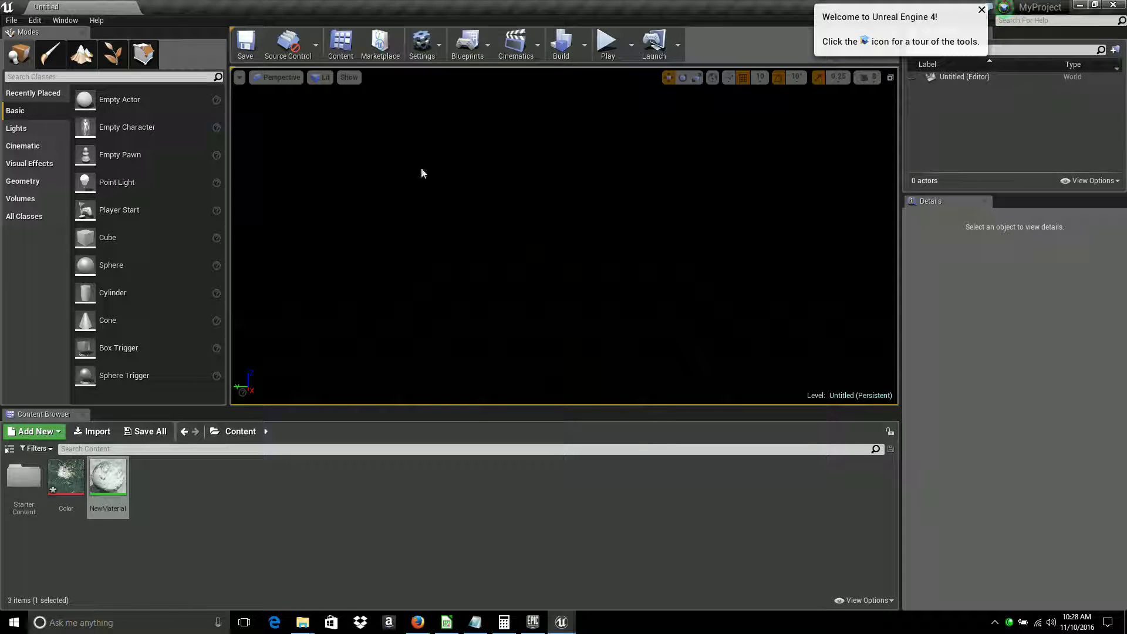
In Landscape mode, choose Import from File with MtRainerDEM.png as the heightmap.
click(84, 54)
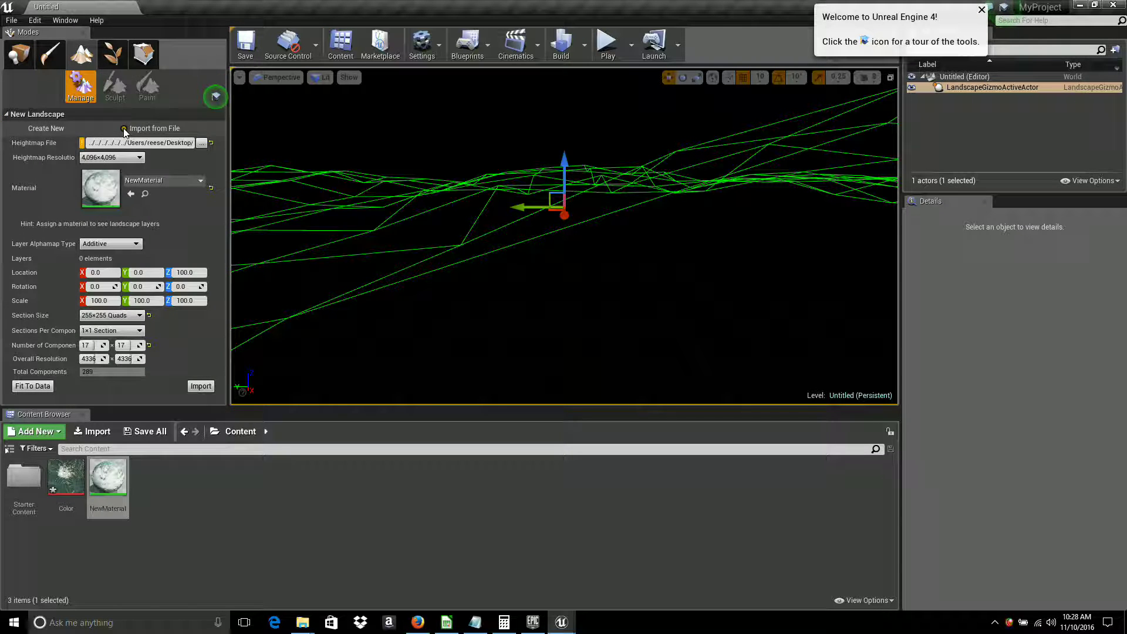
click(22, 128)
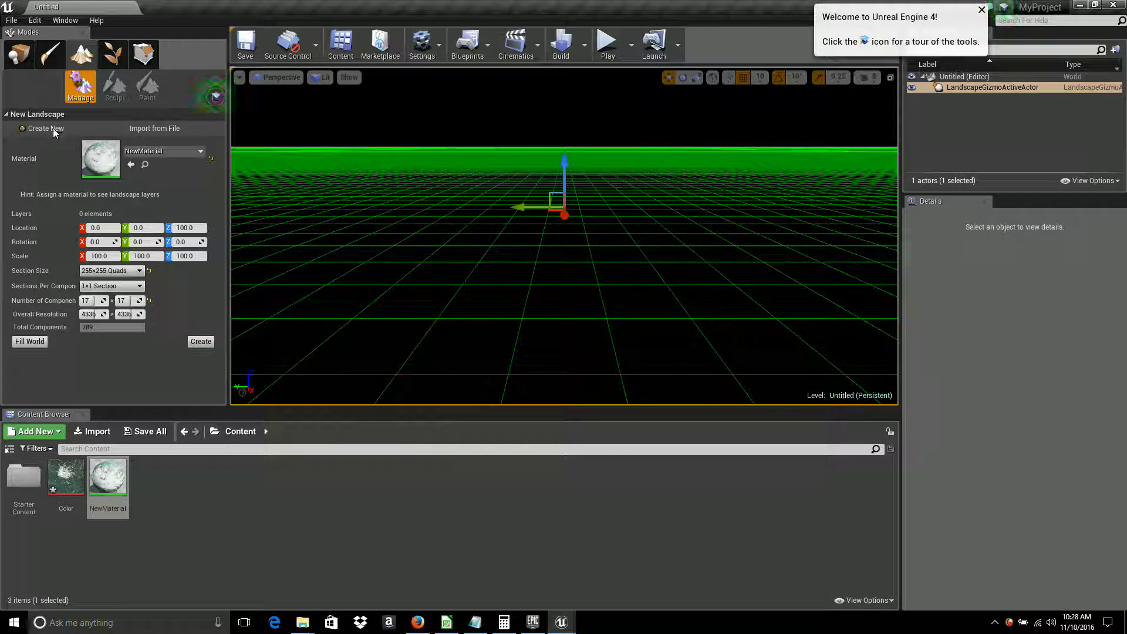
click(123, 128)
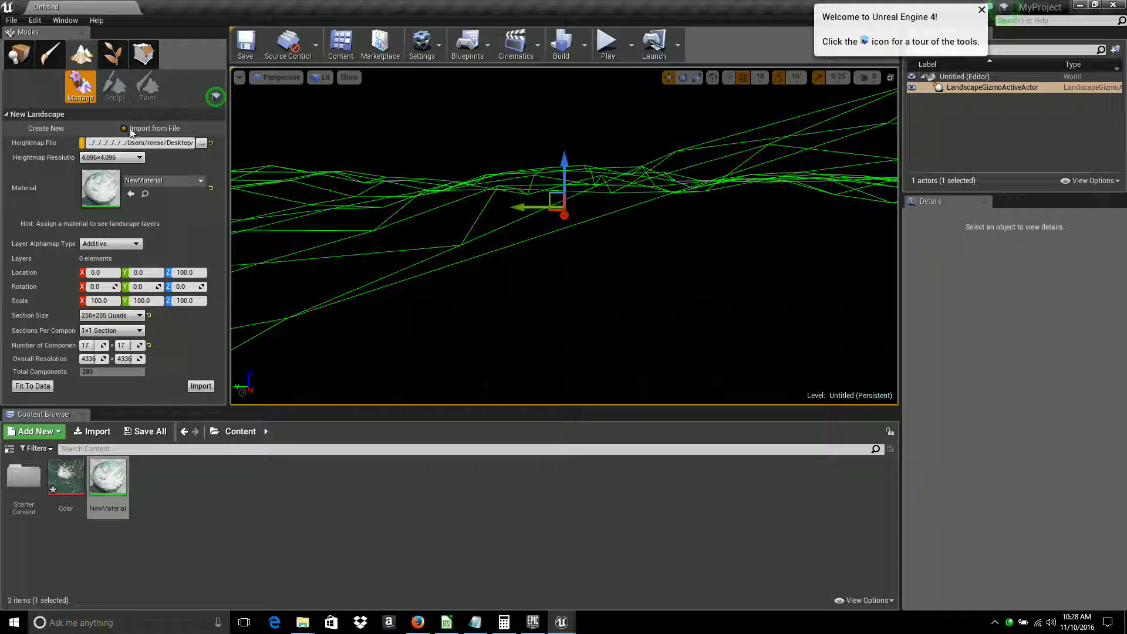
click(202, 143)
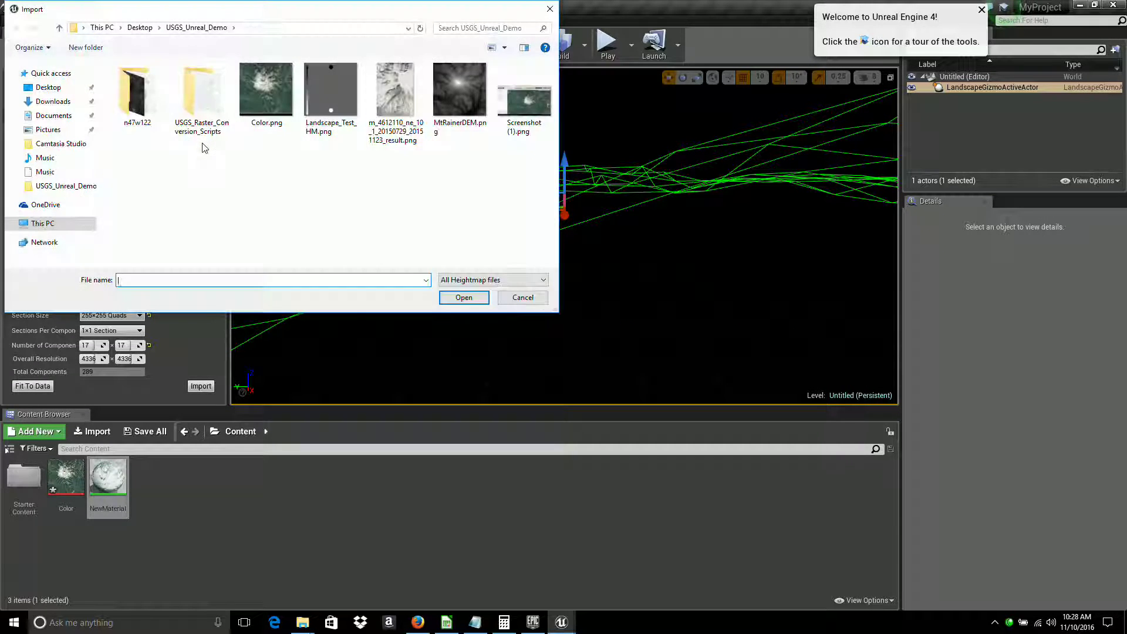
click(452, 84)
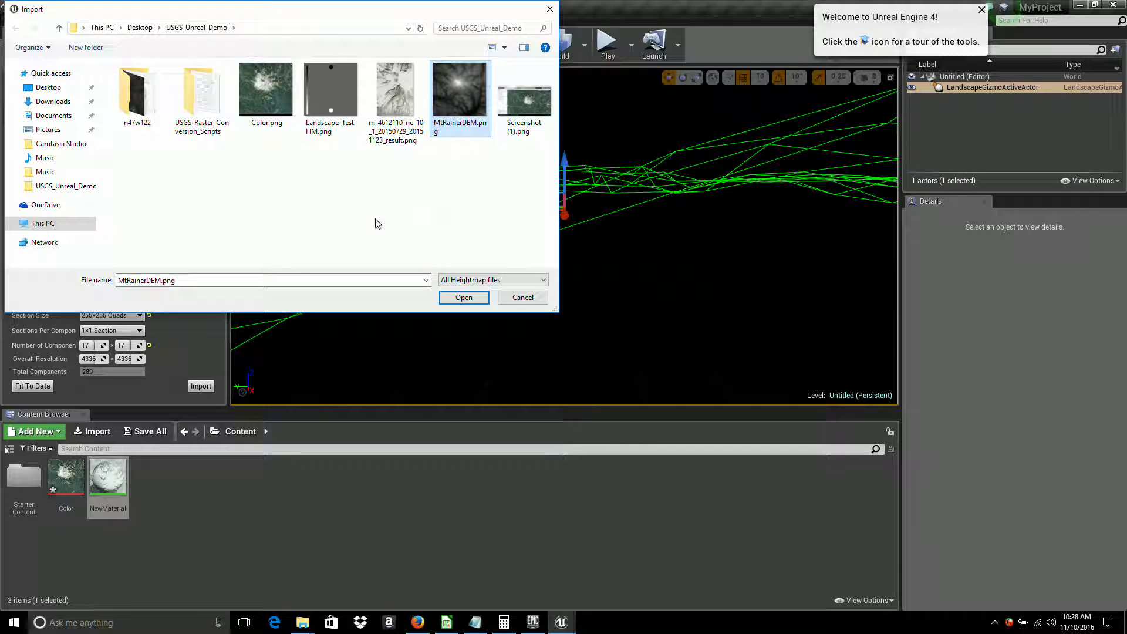
click(472, 299)
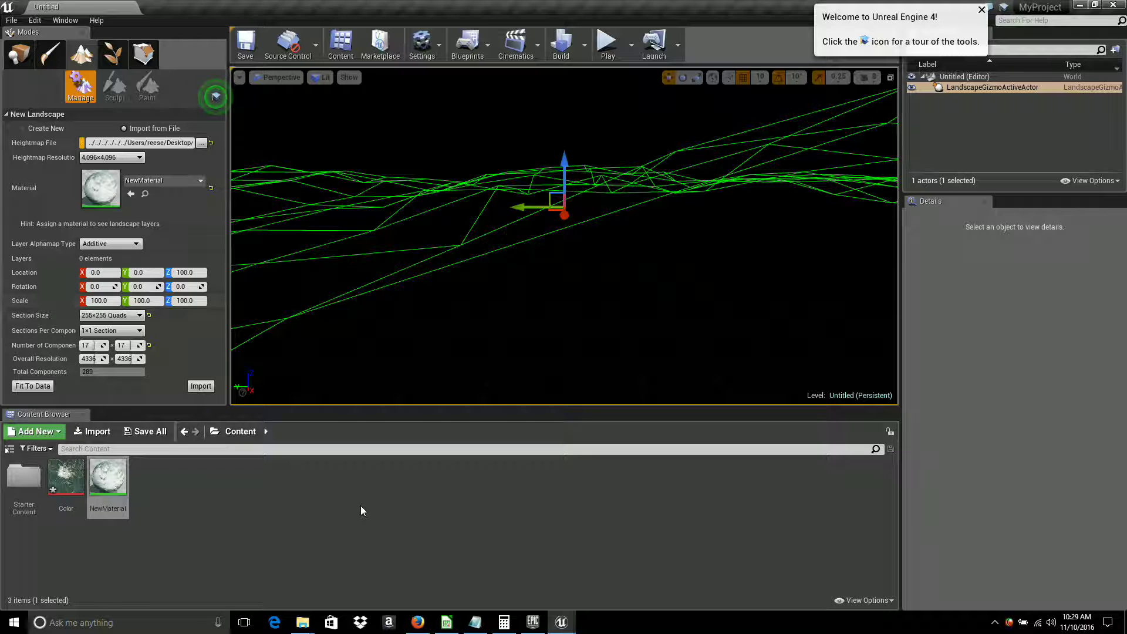
Review the notes: 10 meters = 1 pixel gives XY scale 100, at 1/10 scale.
click(474, 623)
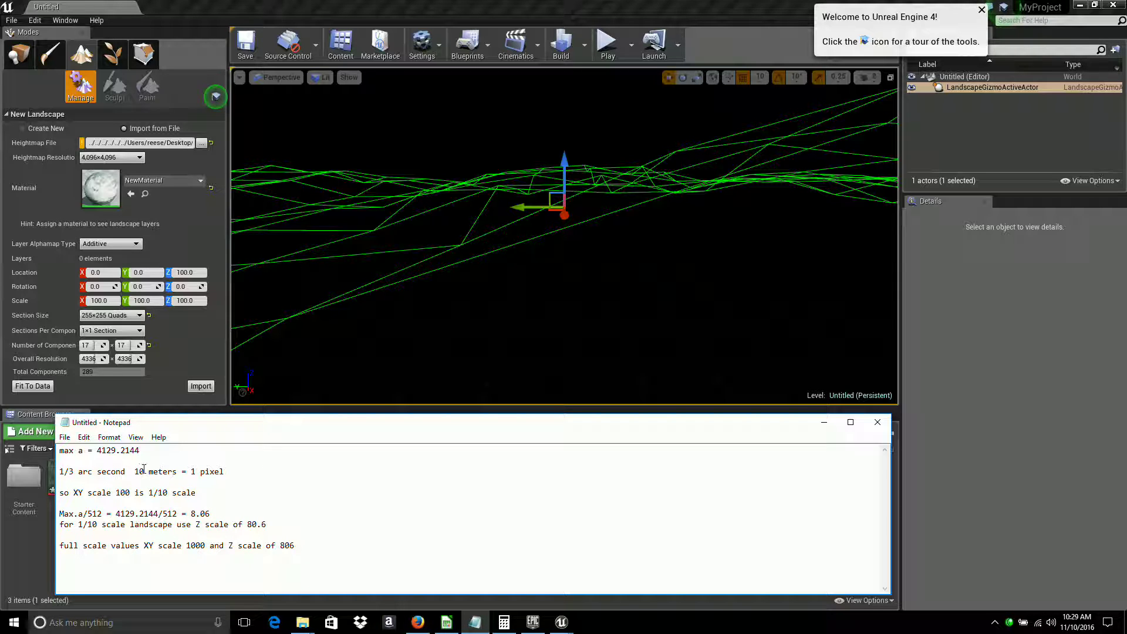
drag(130, 472, 225, 472)
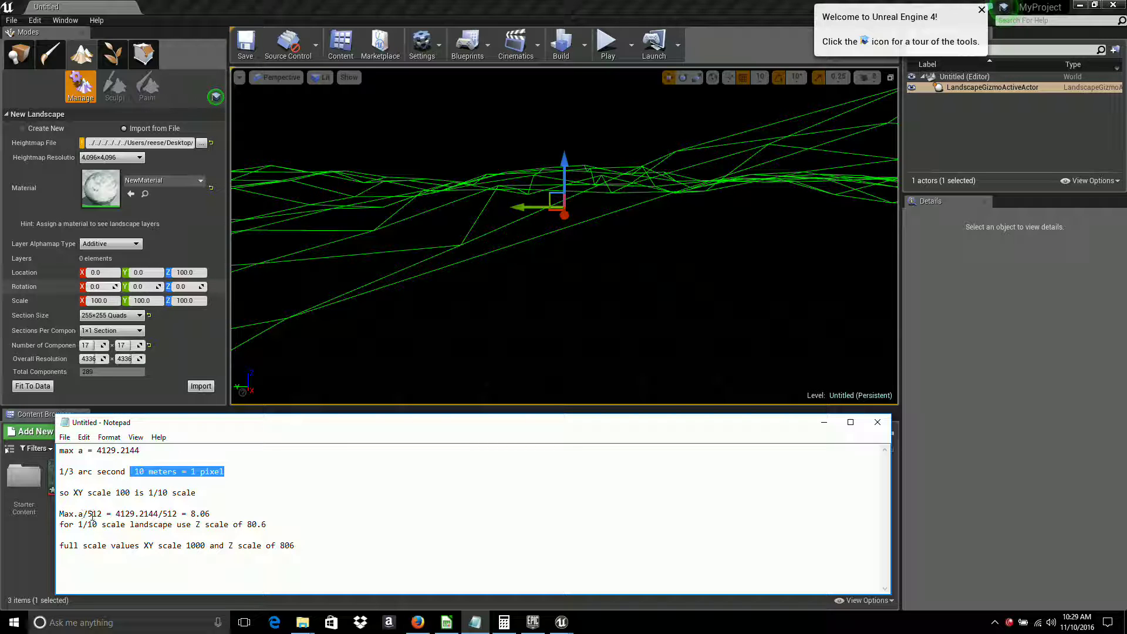
click(129, 491)
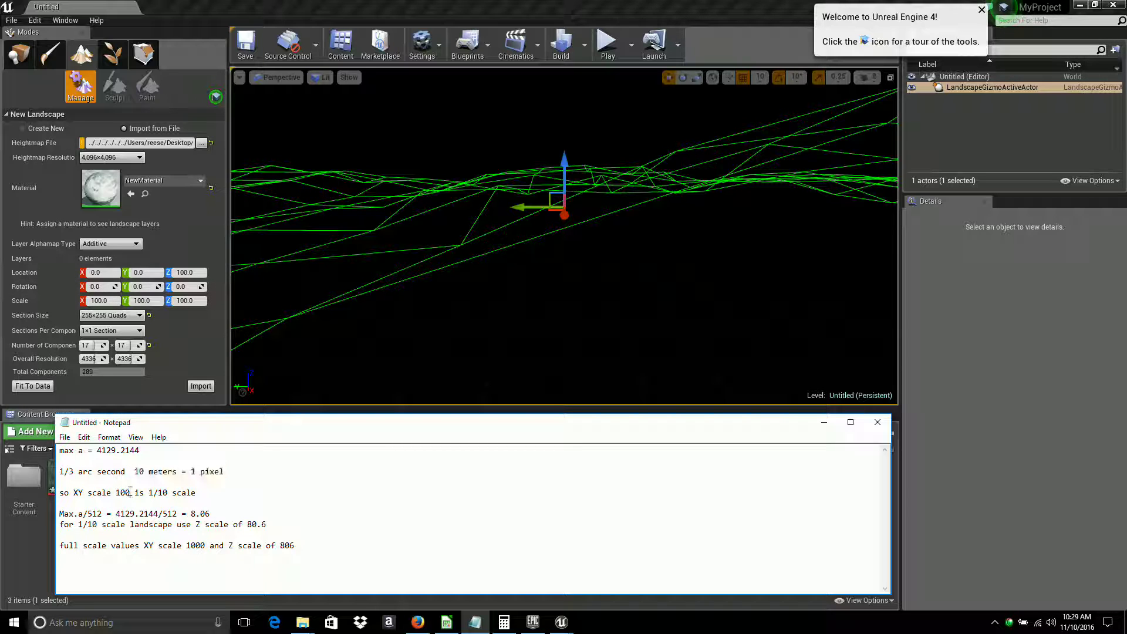
click(168, 492)
Highlight the Z calculation: max elevation 4129.2144 / 512 = 8.06, so Z scale 80.6.
drag(98, 450, 139, 450)
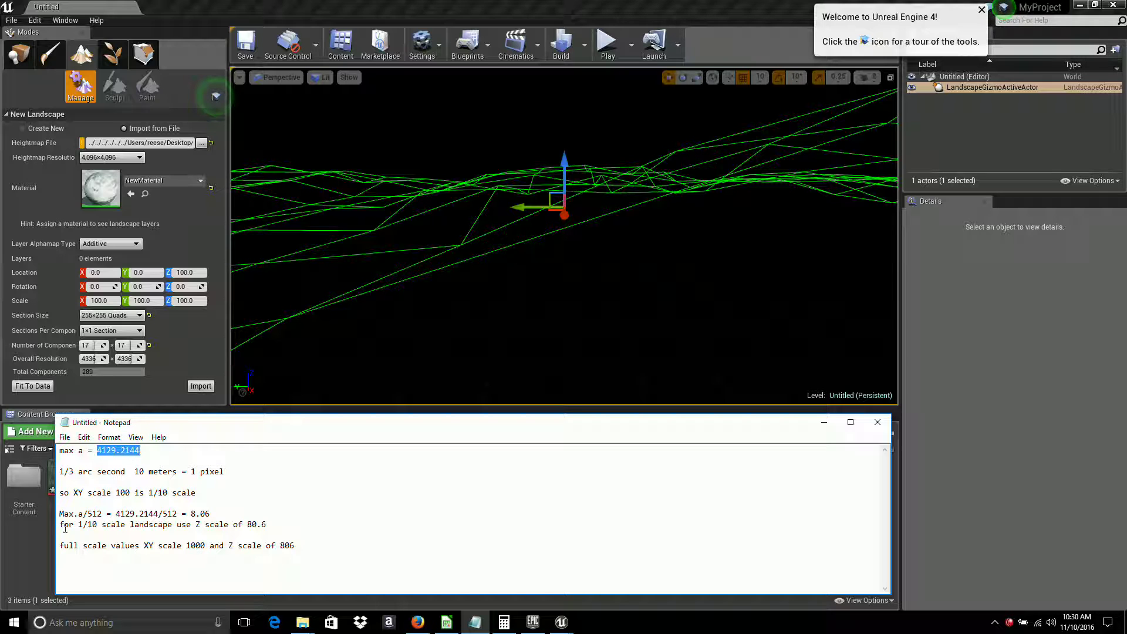
drag(60, 514, 101, 512)
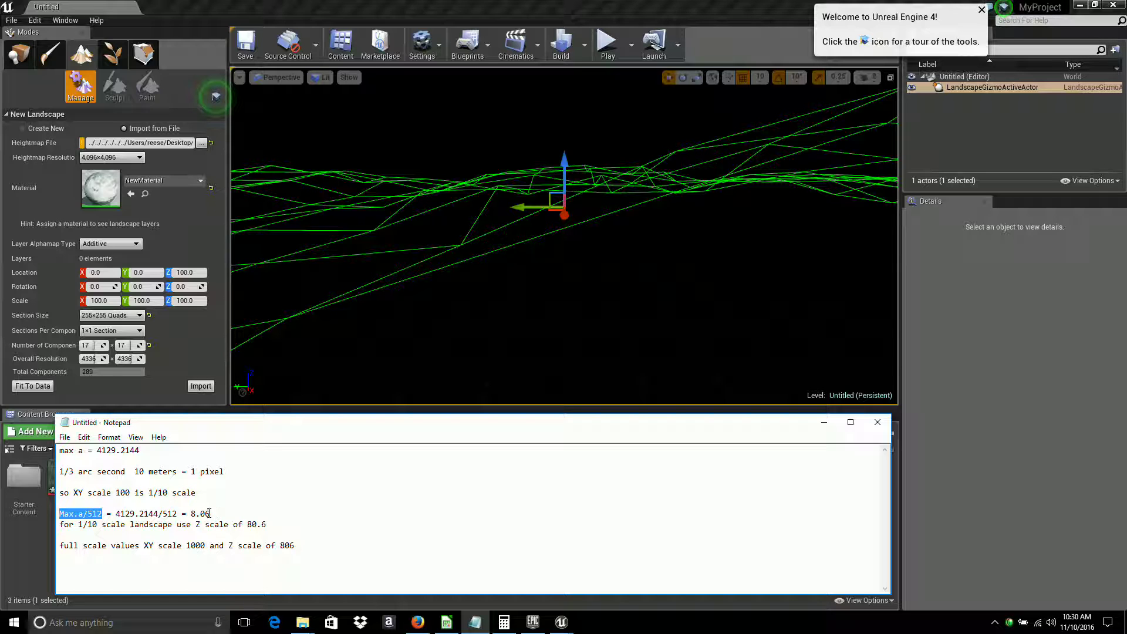
drag(210, 514, 191, 513)
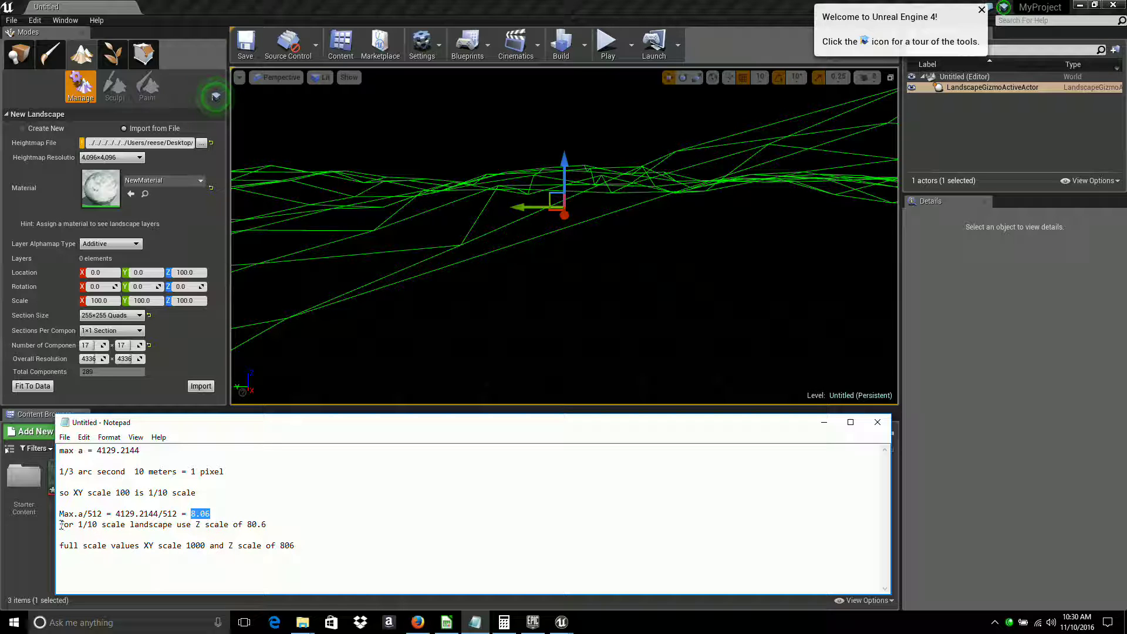
drag(61, 525, 268, 524)
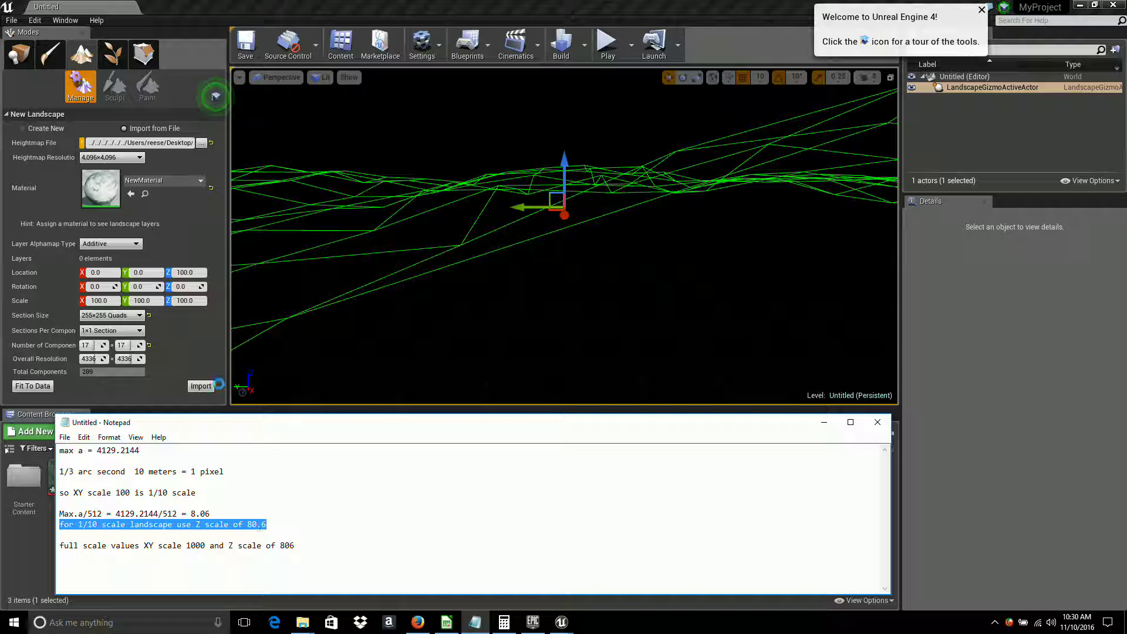
click(189, 302)
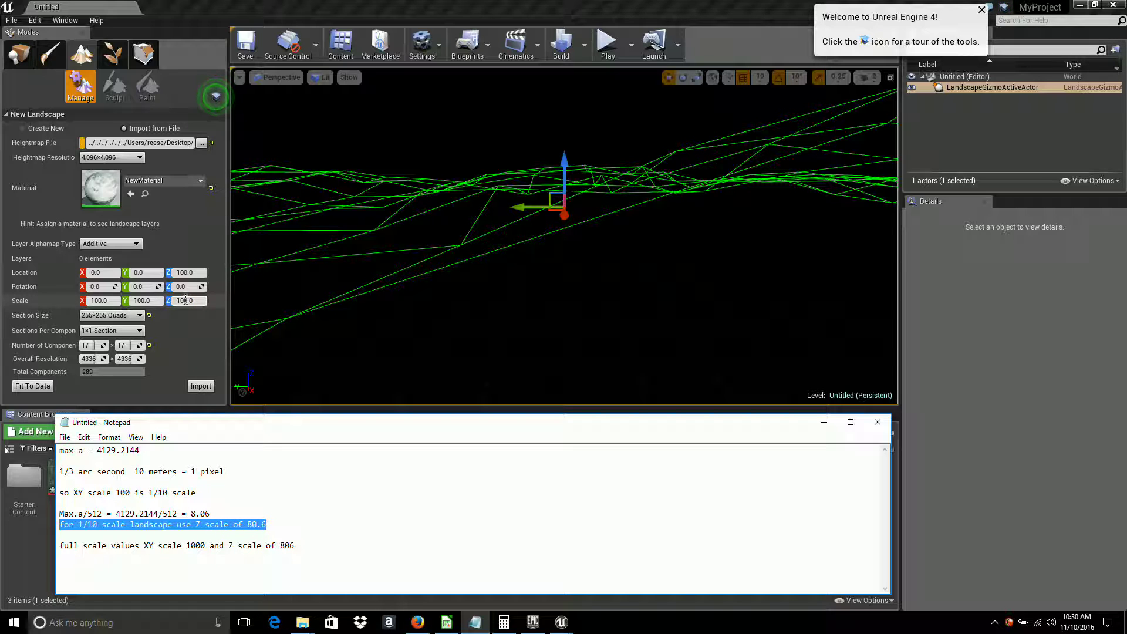
Set the new landscape's Scale Z to 80.6, leaving X and Y at 100.
double_click(191, 301)
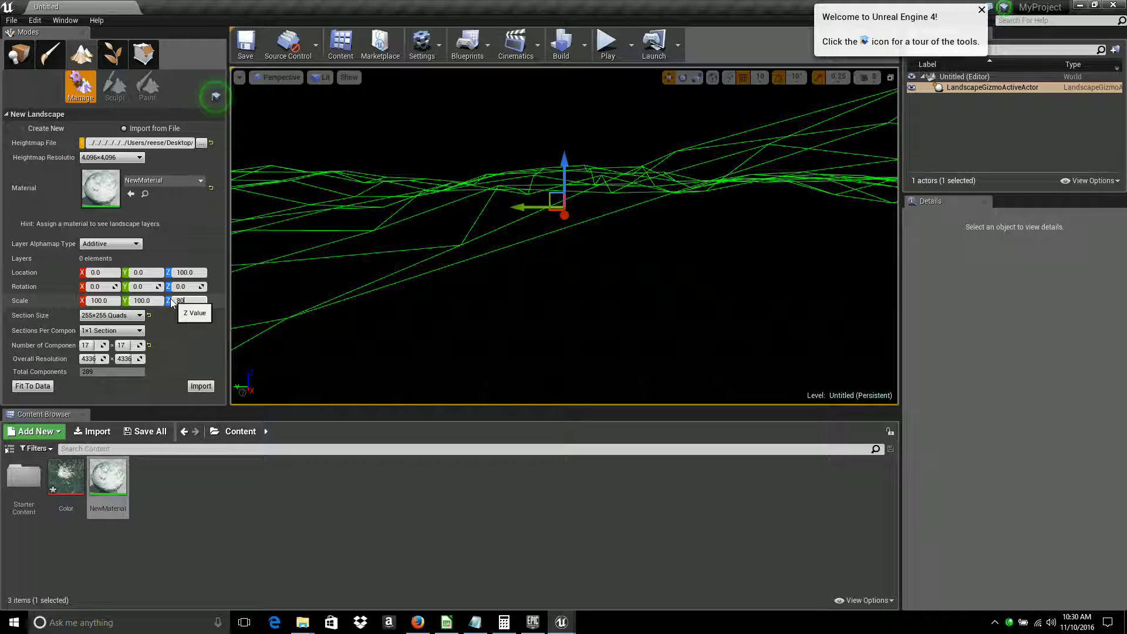
text(80.6)
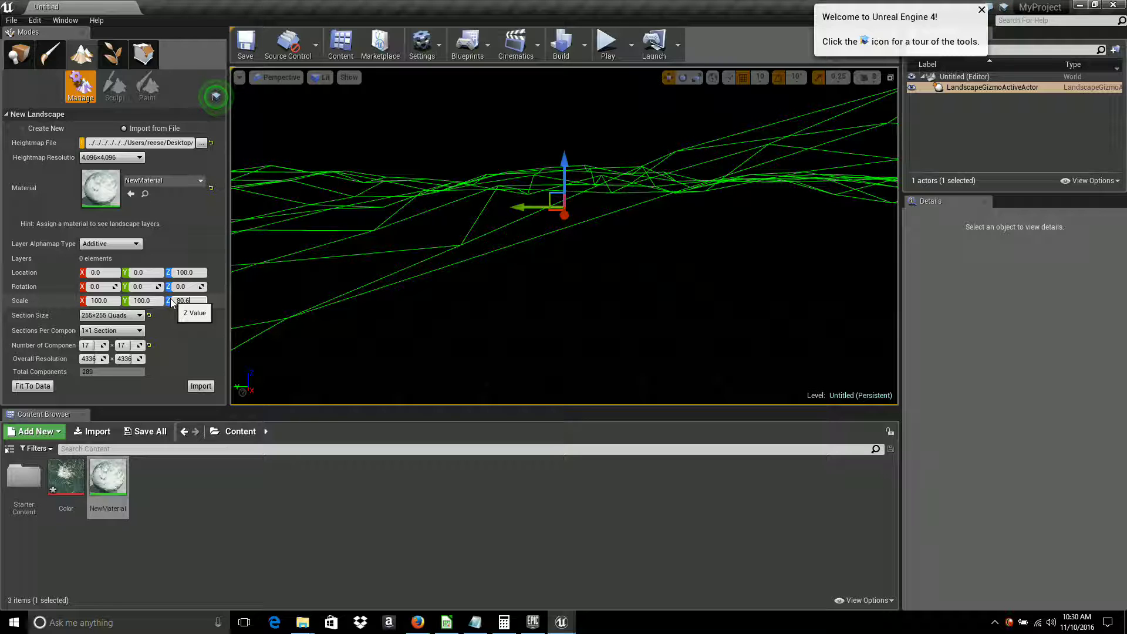
key(Return)
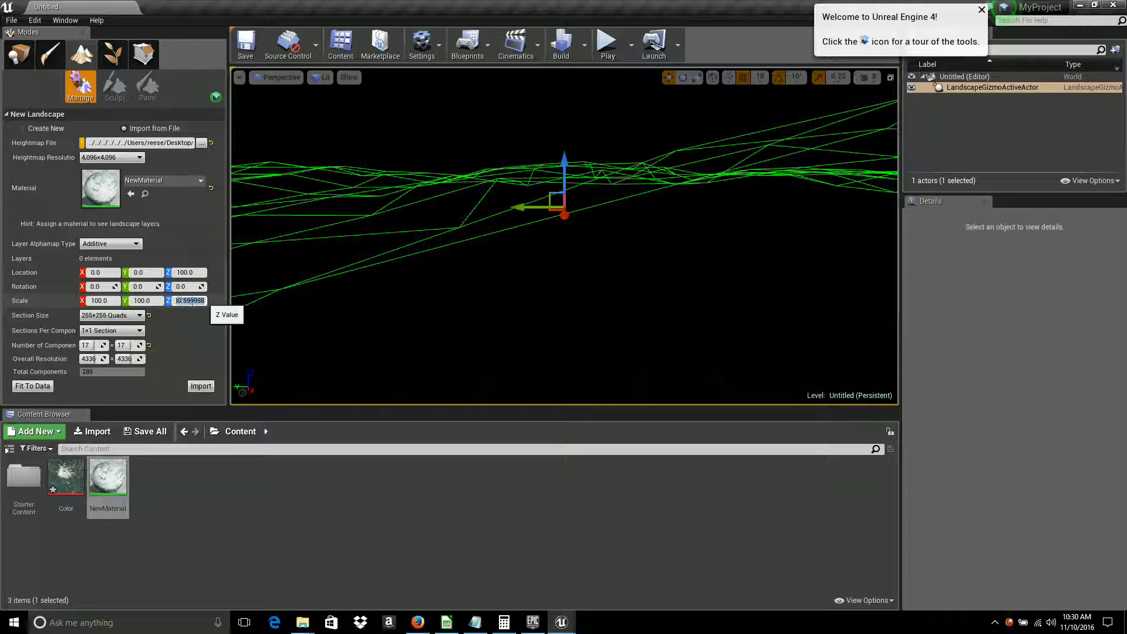
Import the MtRainerDEM heightmap as a landscape and look around the resulting terrain.
click(201, 386)
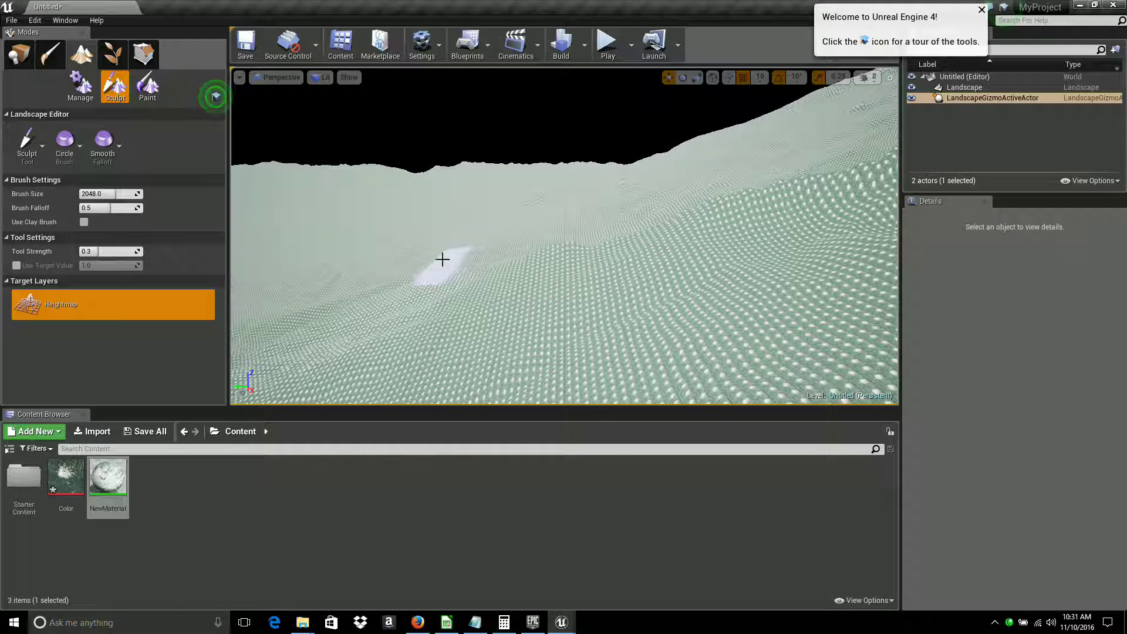
right_drag(543, 152, 555, 120)
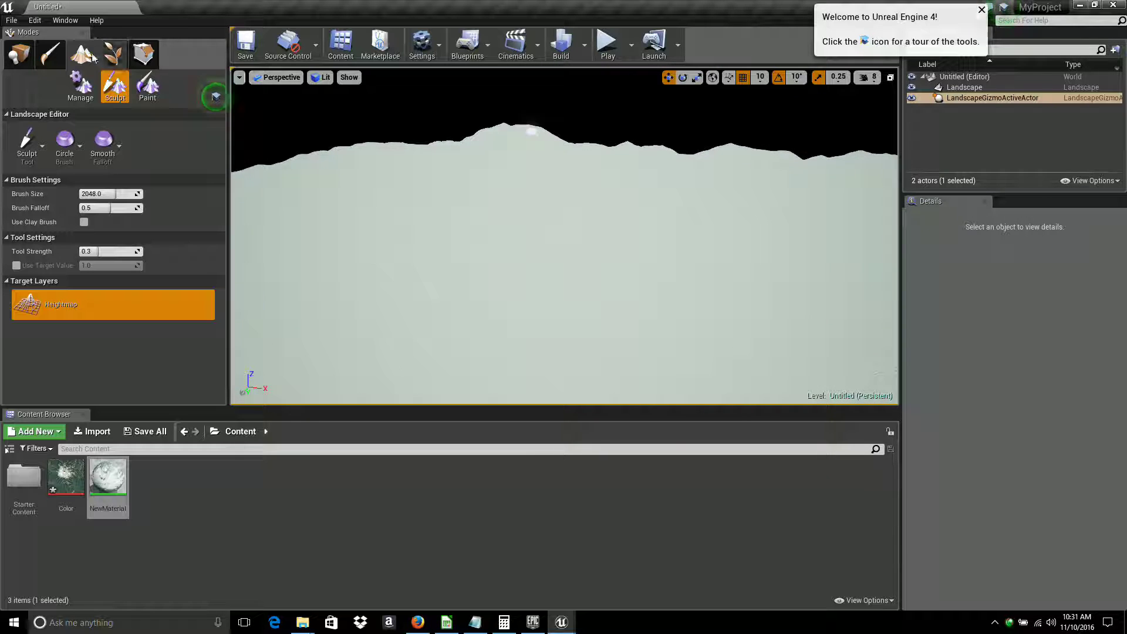
Place a Directional Light in the level to shade the mountain, then move the camera closer.
click(16, 57)
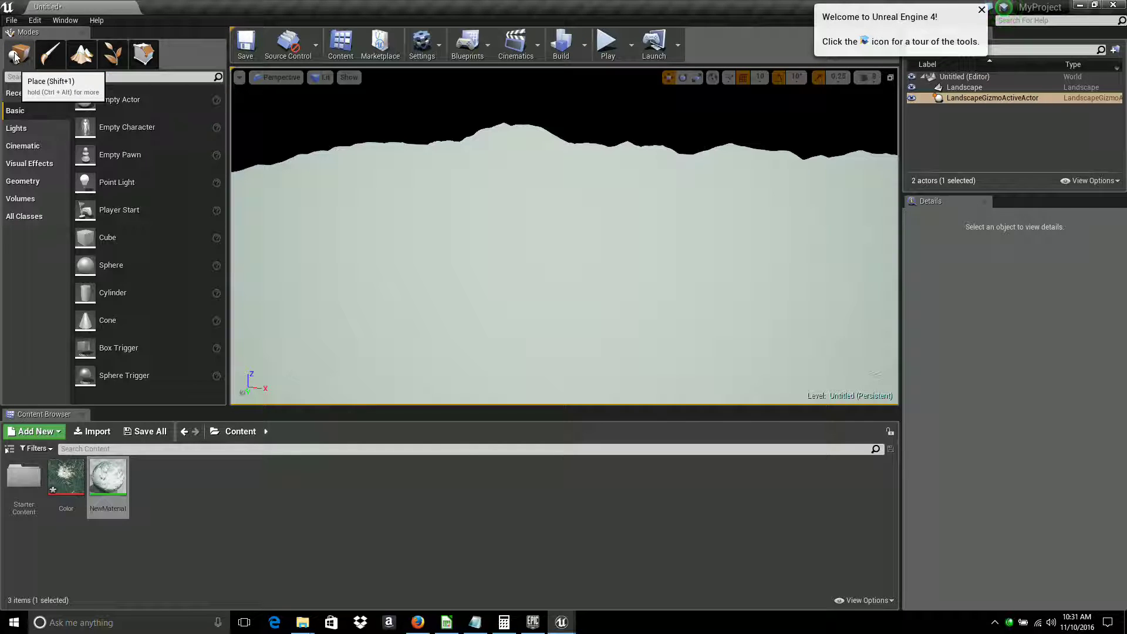
click(12, 129)
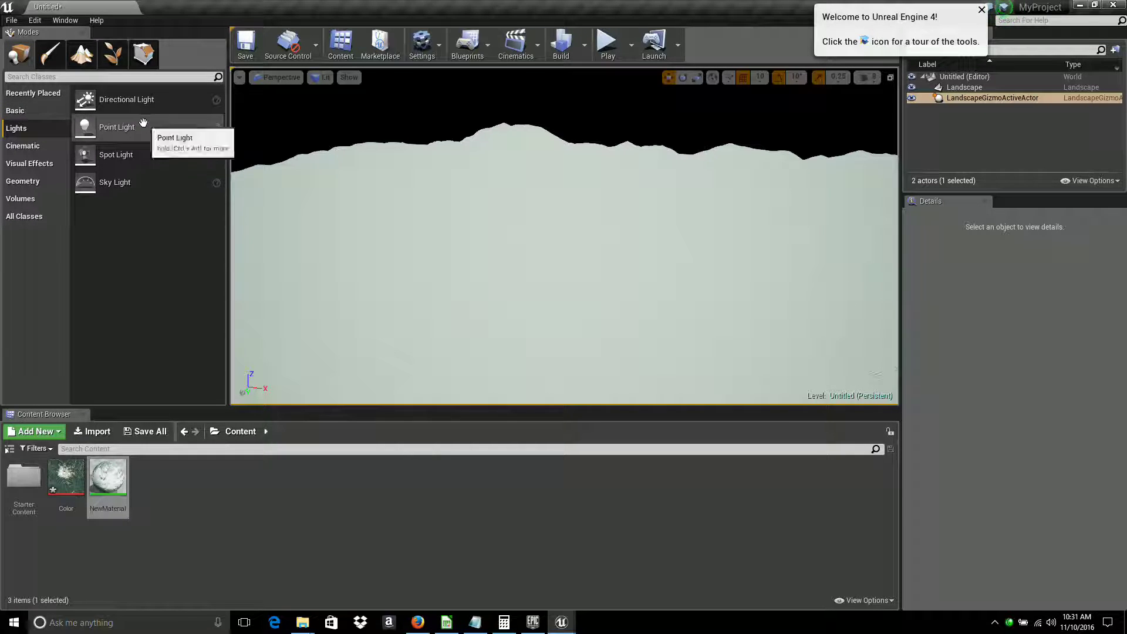
mouse_move(117, 99)
mouse_down()
mouse_move(278, 160)
mouse_move(519, 186)
mouse_up()
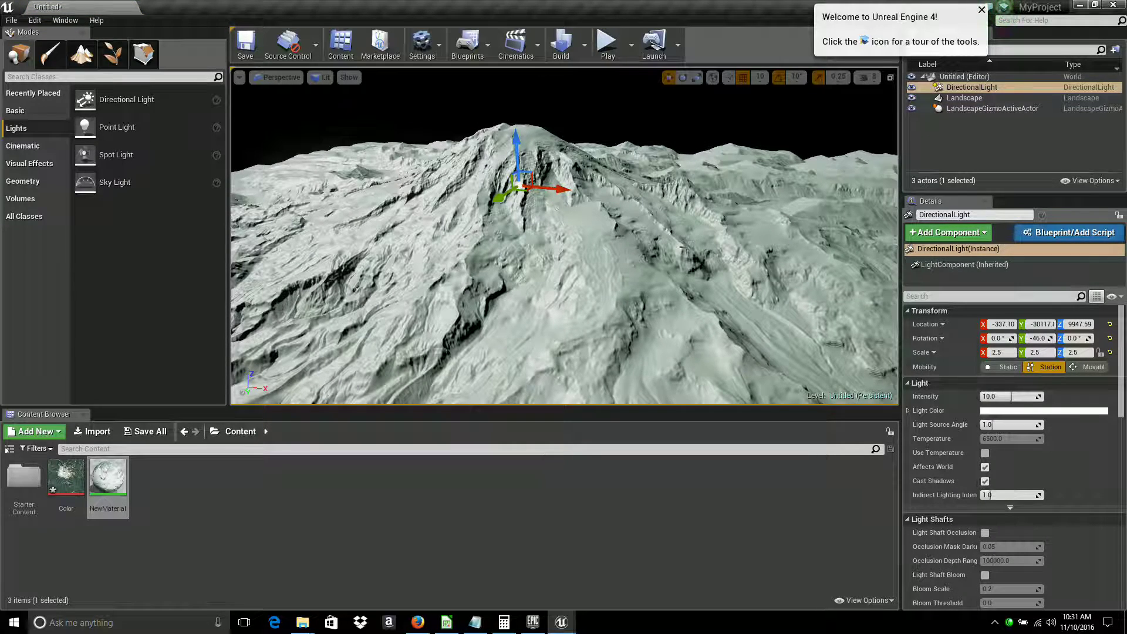
drag(532, 234, 689, 305)
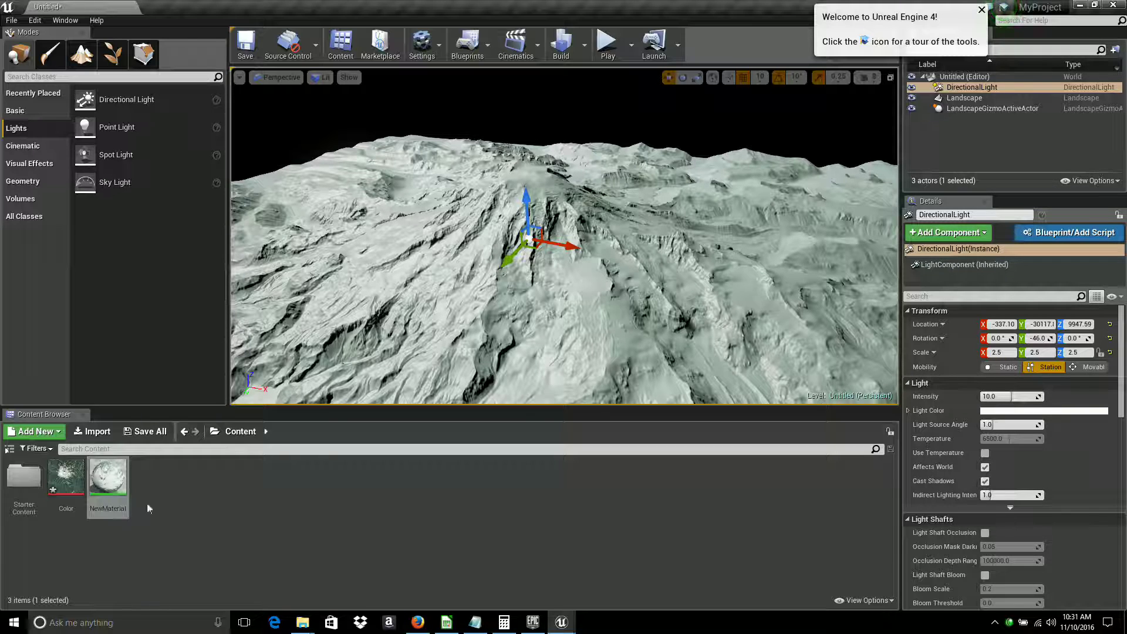
Set the LandscapeCoords node's Mapping Scale in NewMaterial to 4336.
double_click(107, 478)
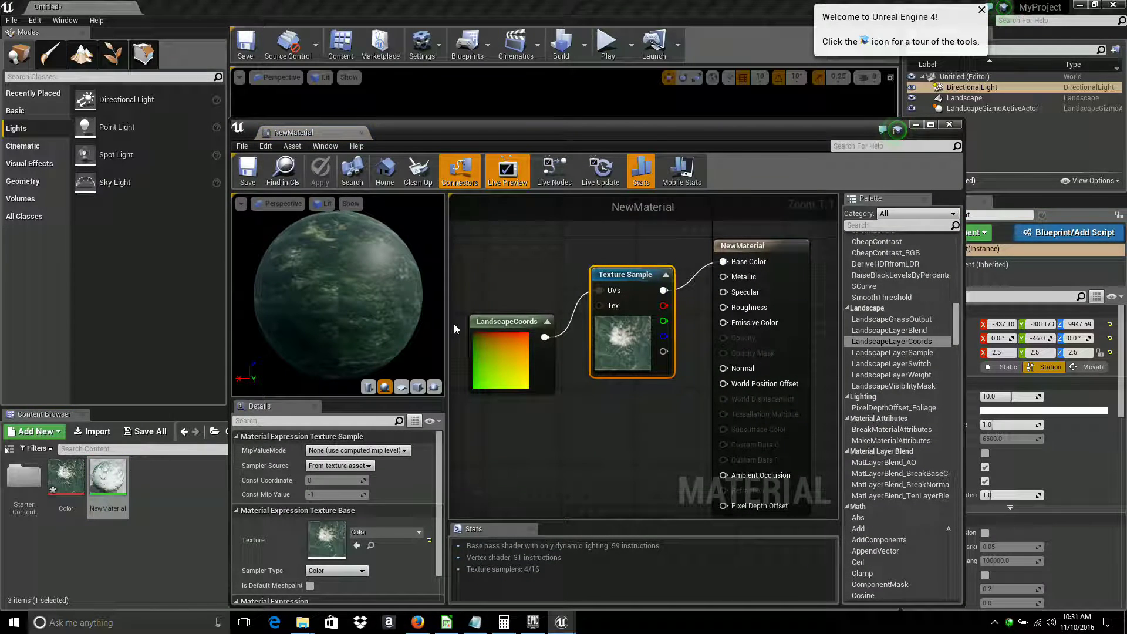
click(497, 322)
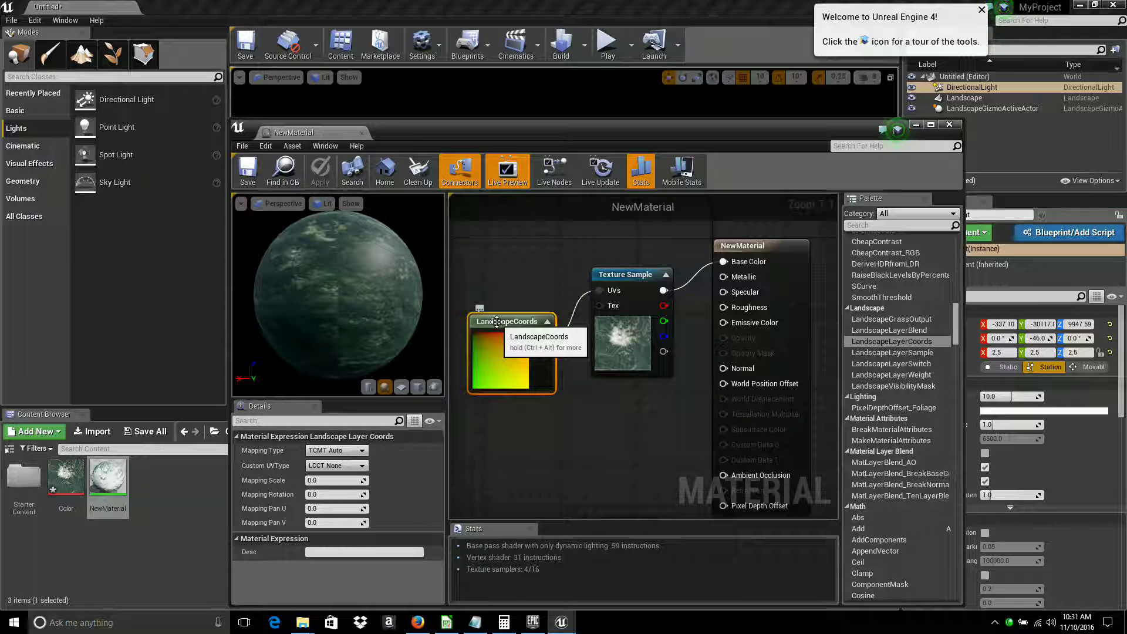
click(311, 480)
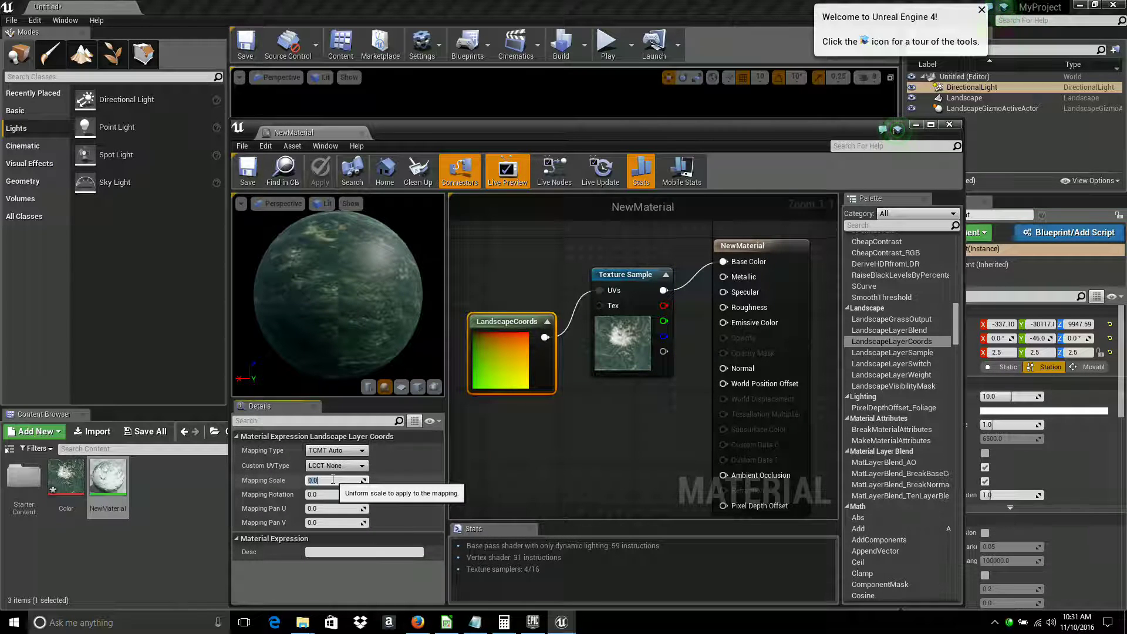
text(4336)
key(Return)
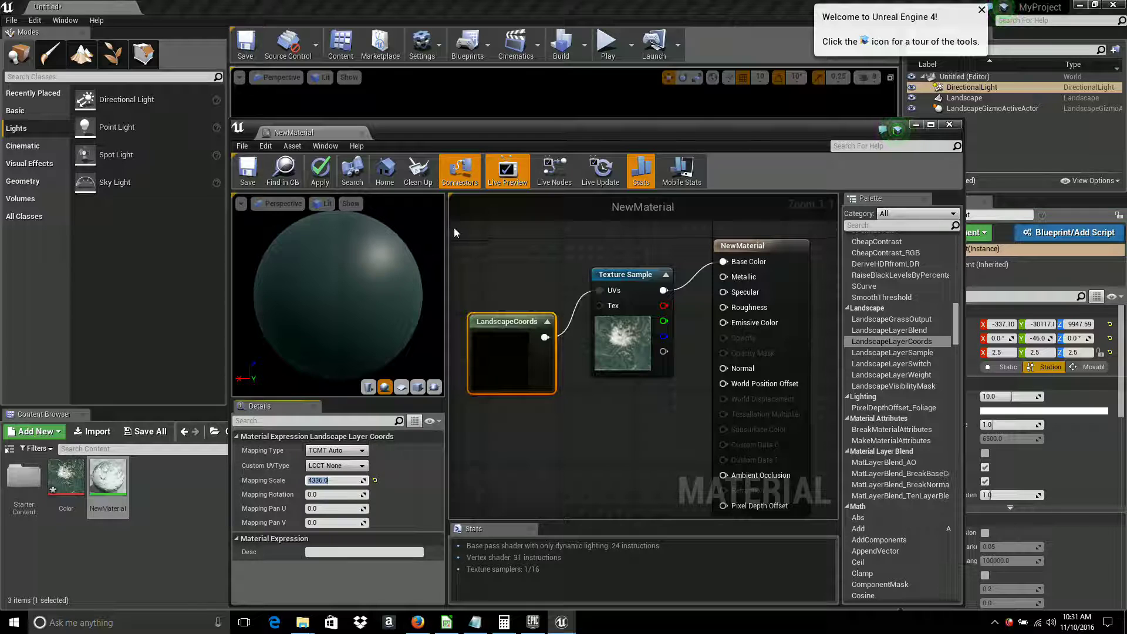
Apply and save NewMaterial, then close the Material Editor.
click(326, 173)
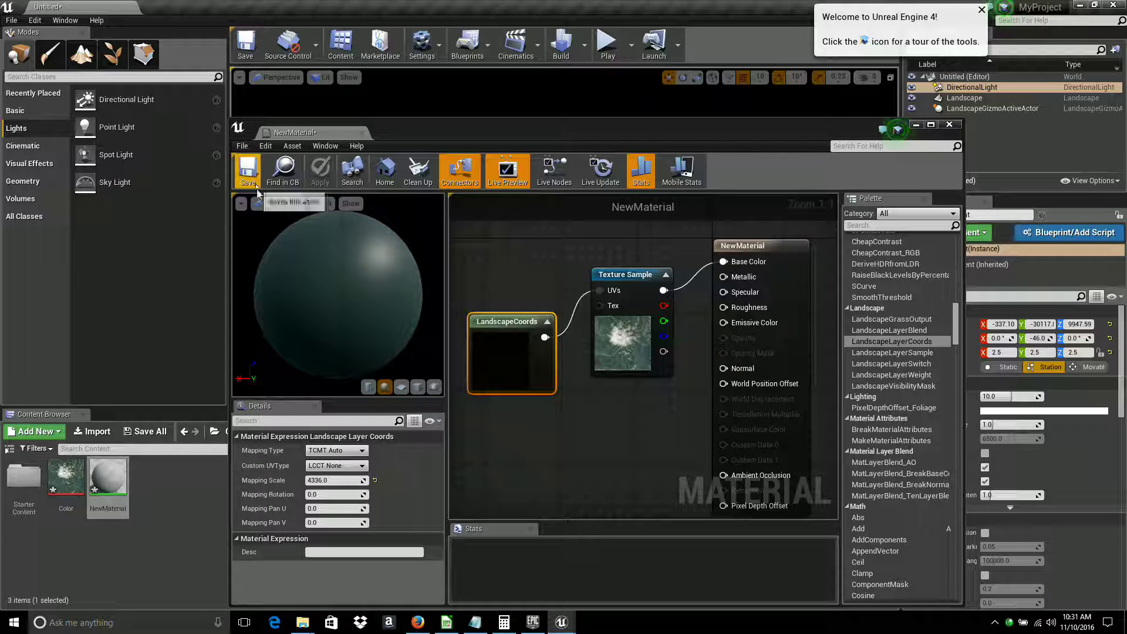
click(256, 187)
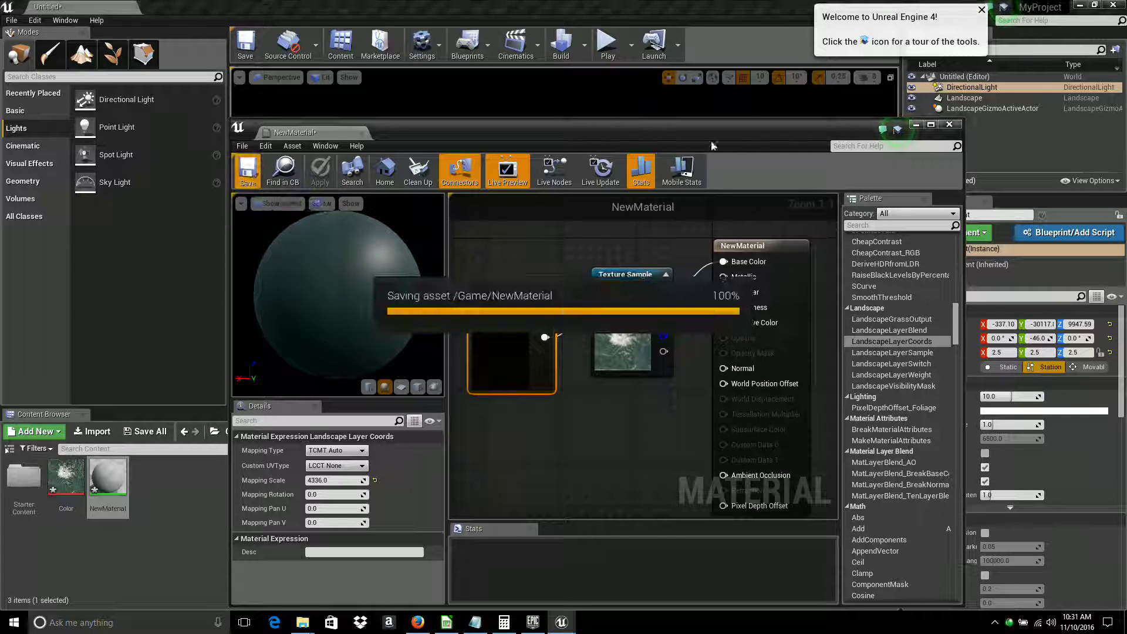
click(947, 125)
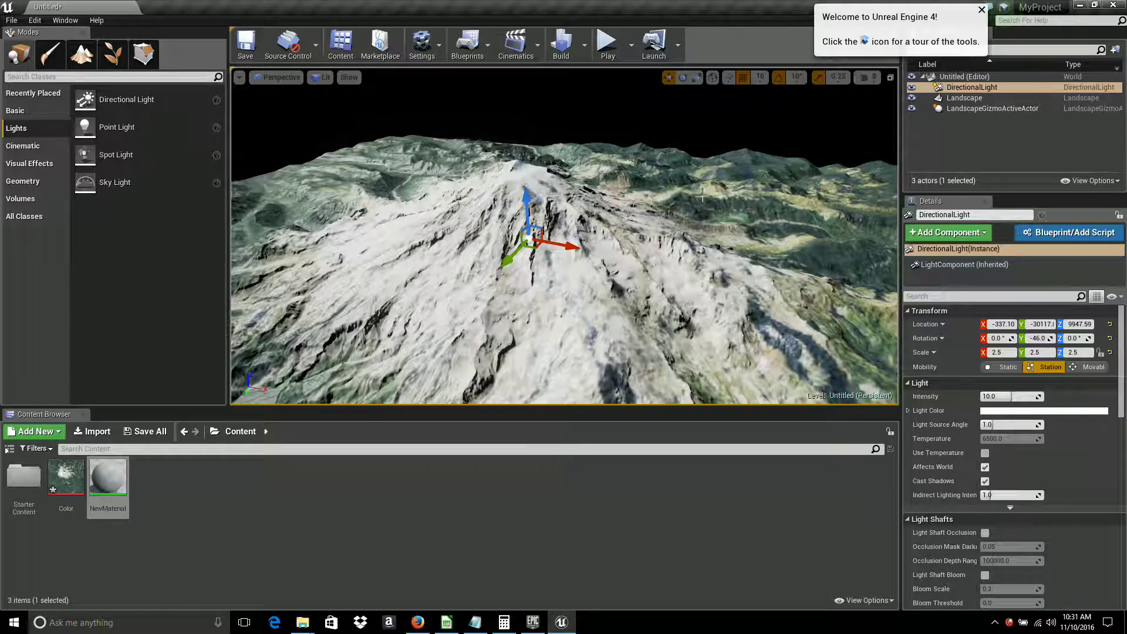
right_drag(702, 199, 732, 178)
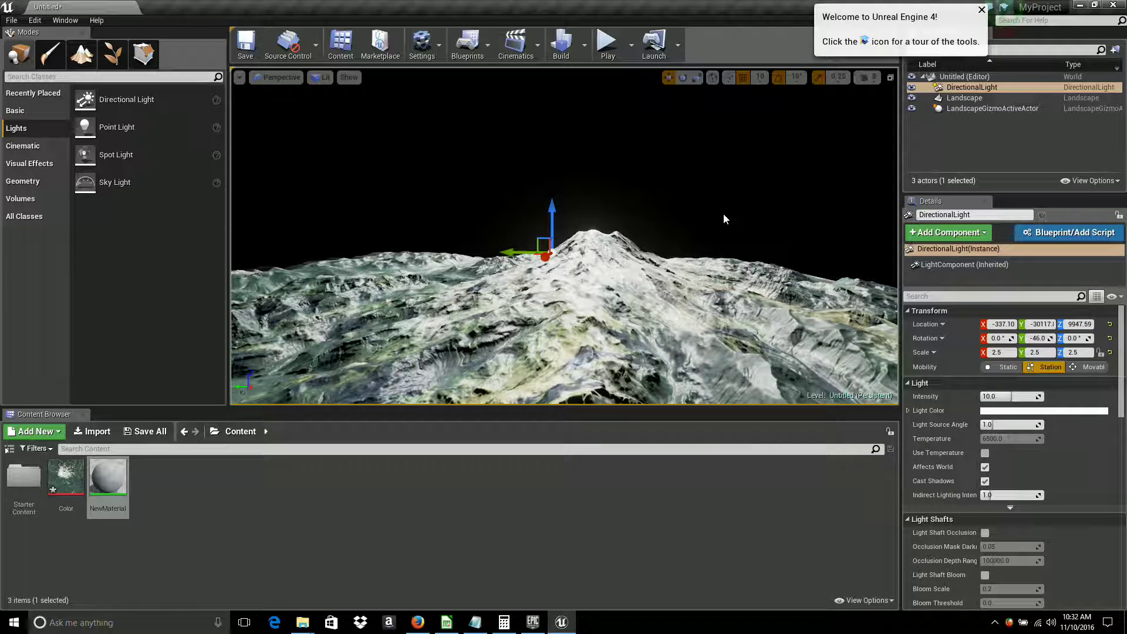
mouse_move(724, 218)
right_down()
mouse_move(717, 208)
mouse_move(717, 227)
mouse_move(718, 215)
mouse_move(578, 293)
right_up()
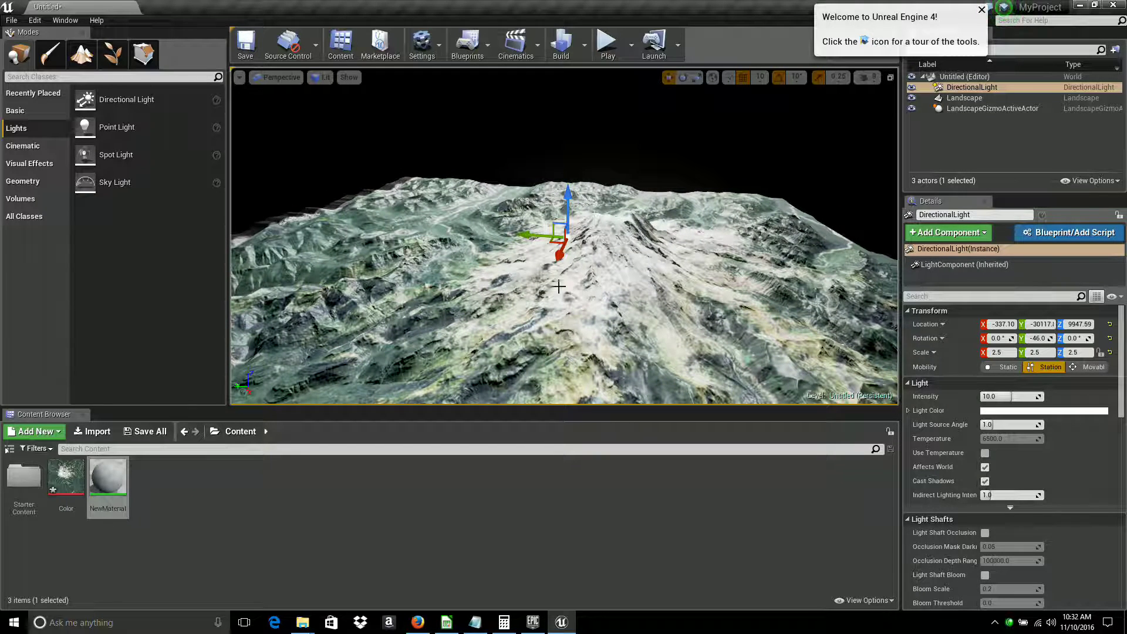